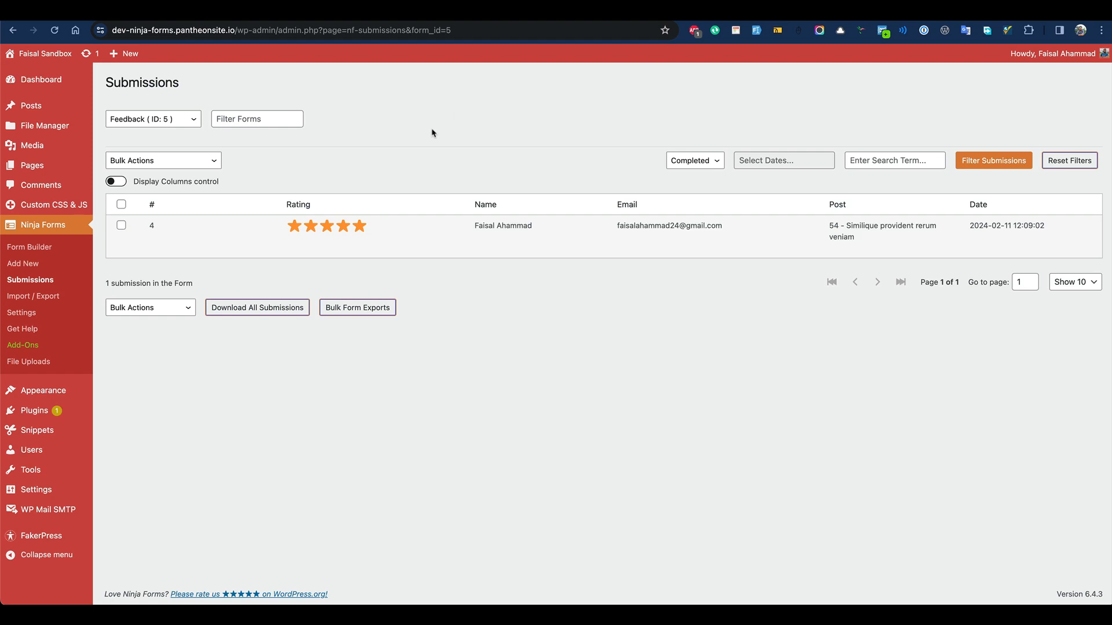
View the published post "Similique provident rerum veniam" and examine the Post Rating form at its end.
{"action": "mouse_move", "coordinate": [241, 227]}
{"action": "left_click", "coordinate": [119, 107]}
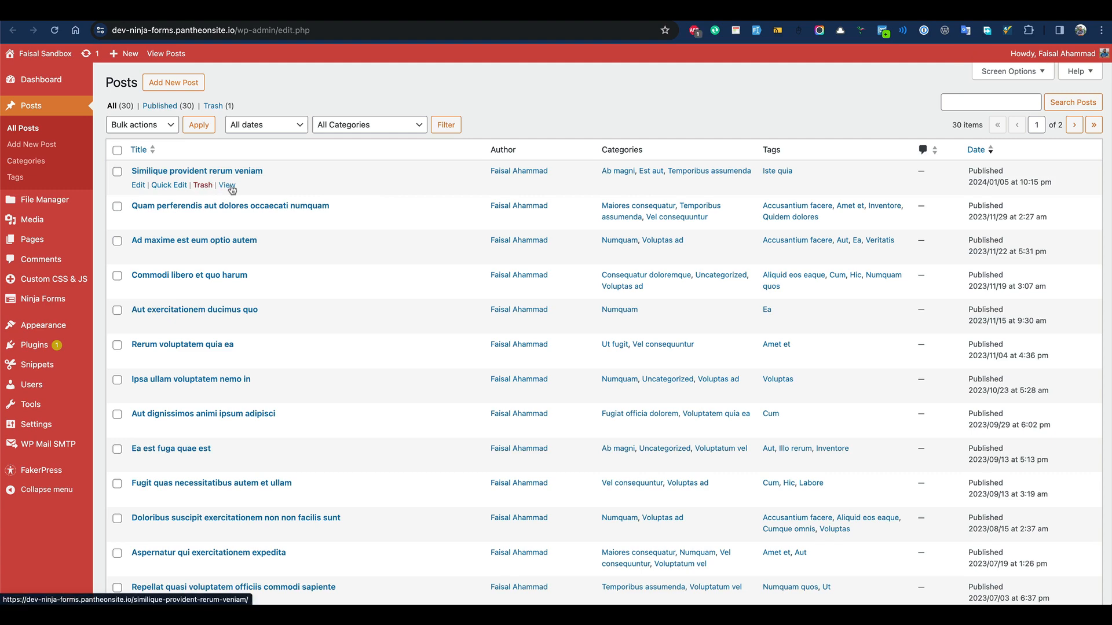
{"action": "left_click", "coordinate": [227, 185]}
{"action": "scroll", "coordinate": [496, 292], "scroll_direction": "down", "scroll_amount": 20}
{"action": "scroll", "coordinate": [495, 293], "scroll_direction": "up", "scroll_amount": 10}
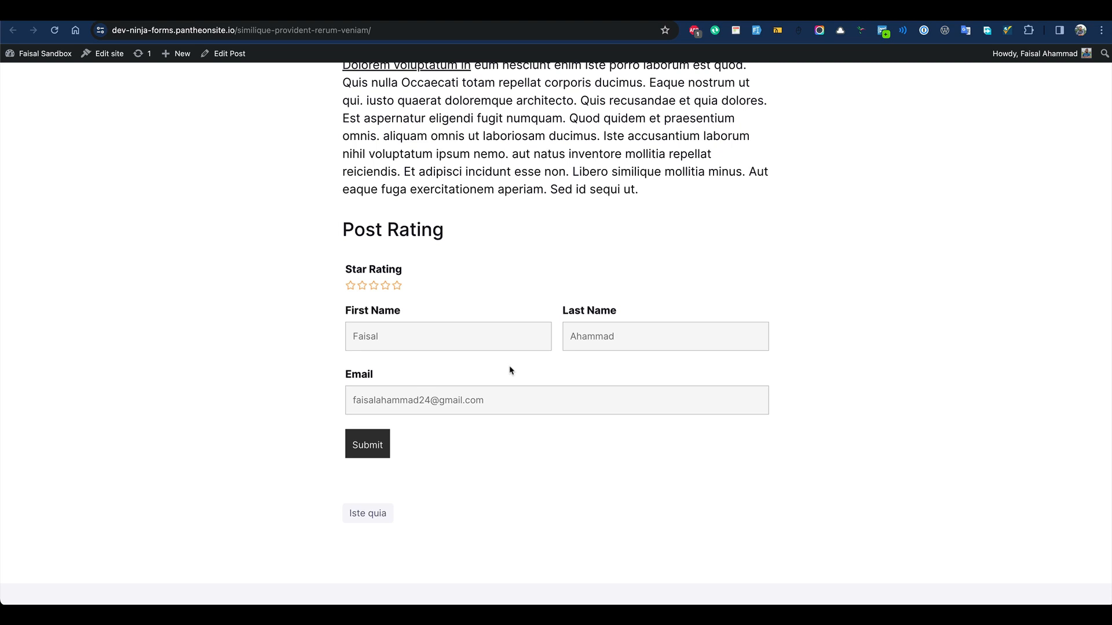
{"action": "key", "text": "ctrl+shift+Tab"}
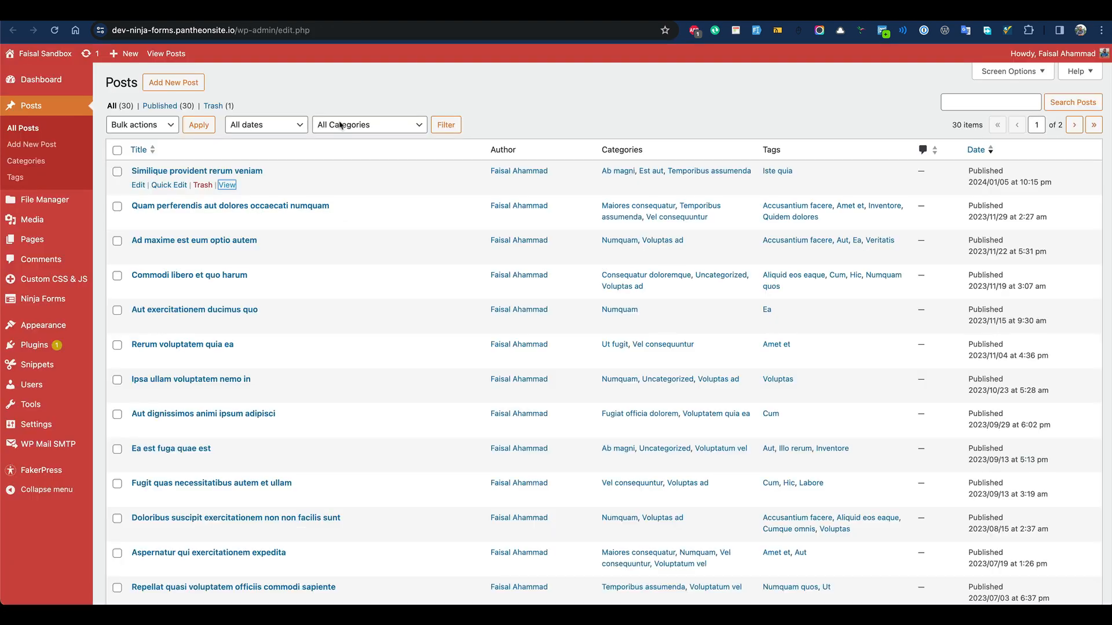
Open the same post in an incognito window and examine the Post Rating form's name and email fields as a logged-out visitor.
{"action": "right_click", "coordinate": [225, 185]}
{"action": "left_click", "coordinate": [293, 216]}
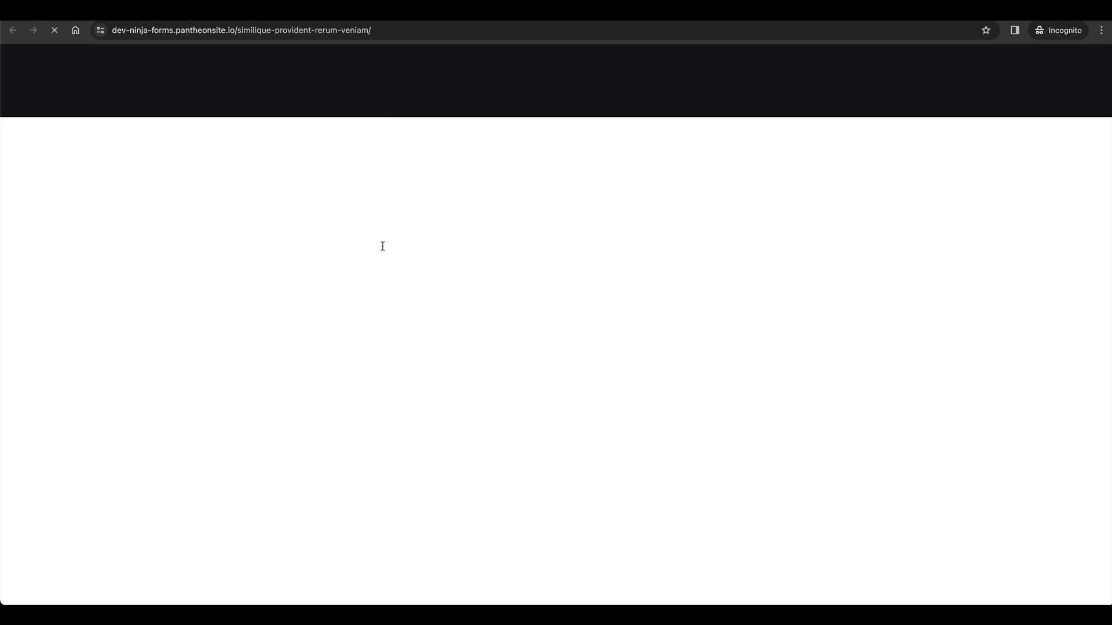
{"action": "scroll", "coordinate": [305, 406], "scroll_direction": "down", "scroll_amount": 15}
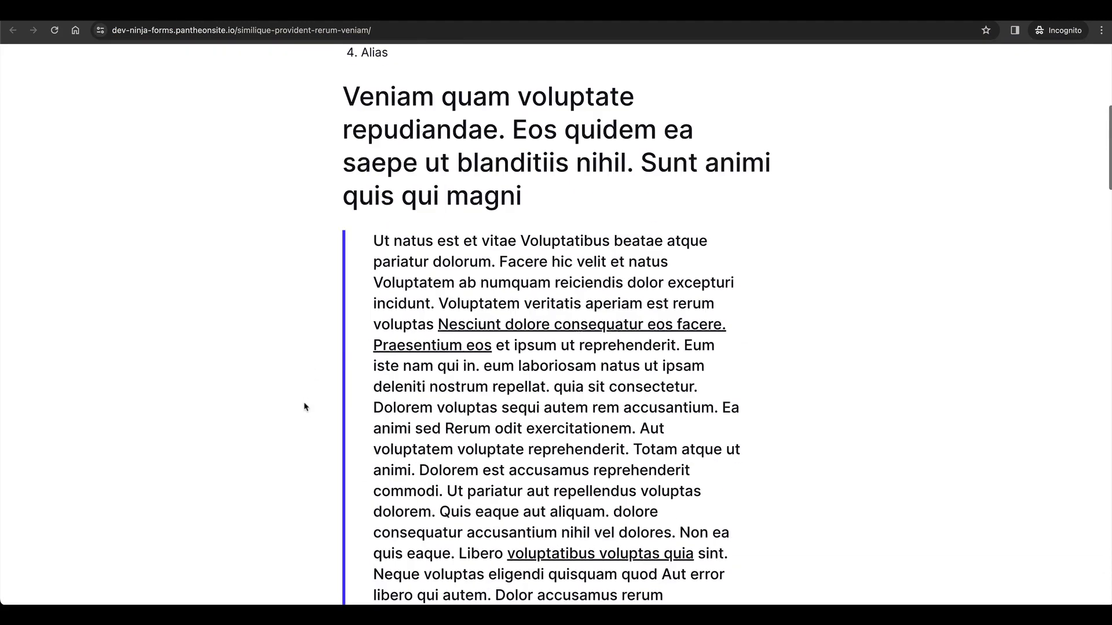
{"action": "scroll", "coordinate": [306, 405], "scroll_direction": "down", "scroll_amount": 9}
{"action": "scroll", "coordinate": [305, 406], "scroll_direction": "up", "scroll_amount": 2}
{"action": "left_click", "coordinate": [516, 305]}
{"action": "key", "text": "Tab"}
{"action": "left_click", "coordinate": [506, 362]}
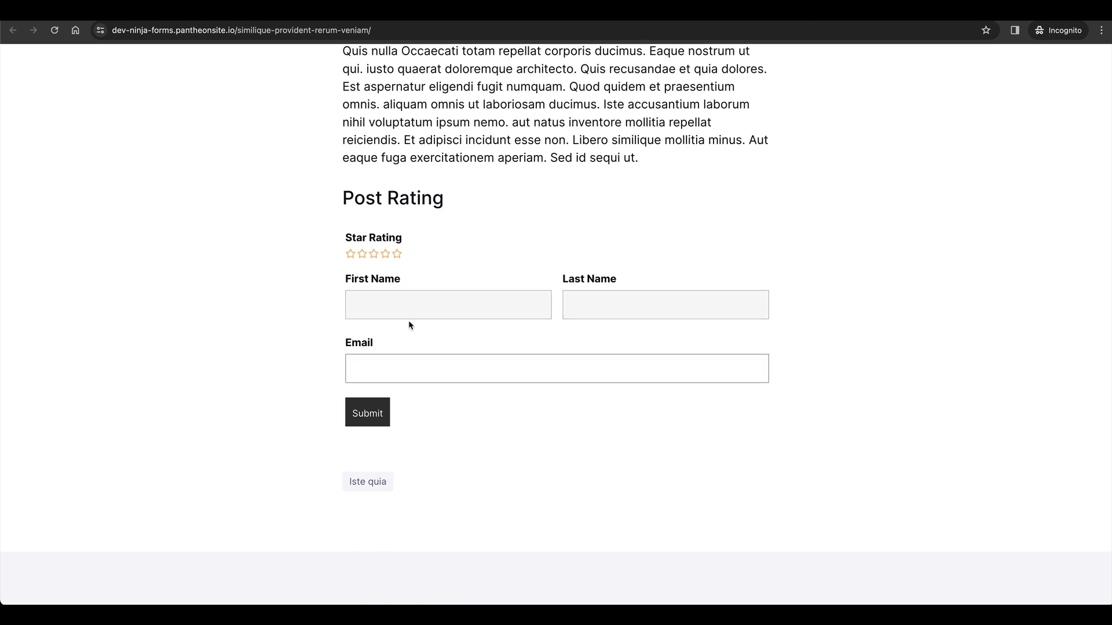
{"action": "left_click", "coordinate": [309, 339]}
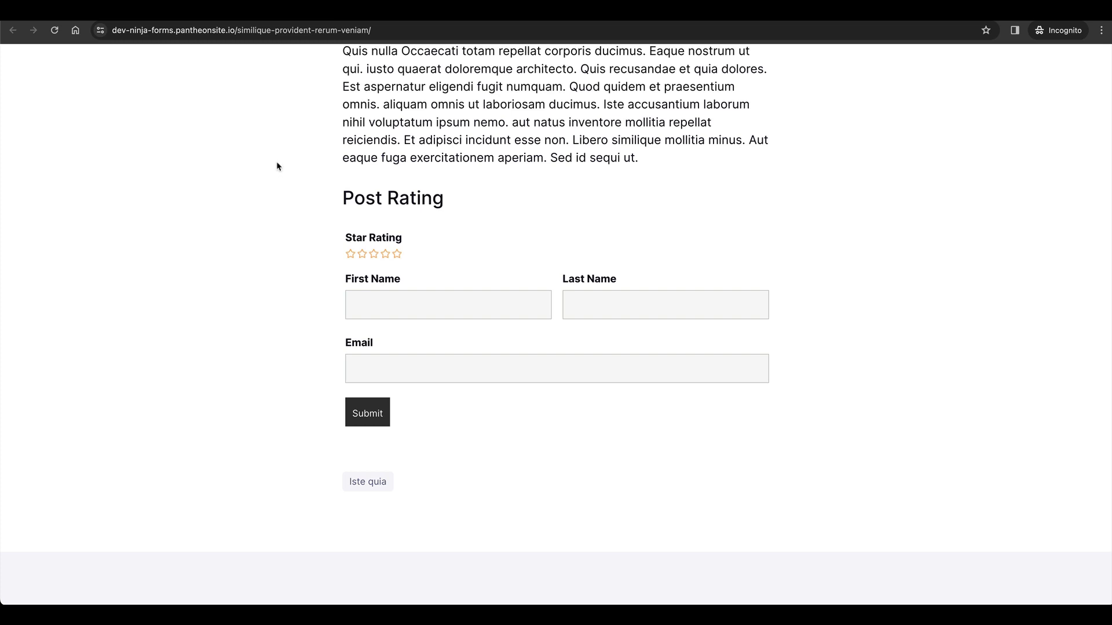
{"action": "left_click", "coordinate": [226, 11]}
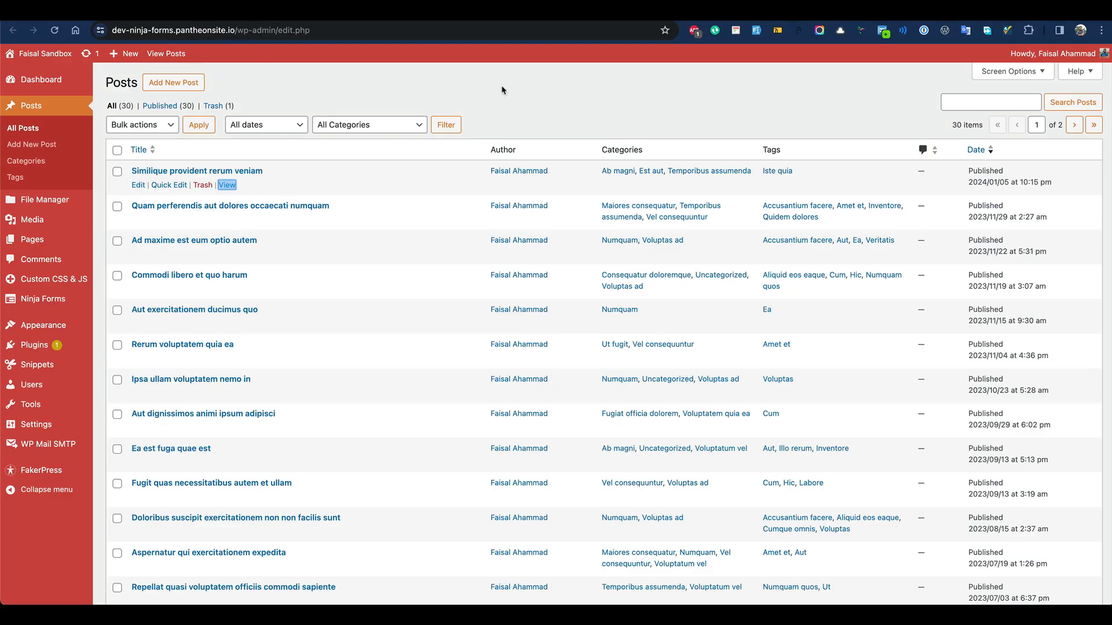
Create a new Ninja Forms form from the Blank Form template.
{"action": "left_click", "coordinate": [445, 87]}
{"action": "left_click", "coordinate": [379, 11]}
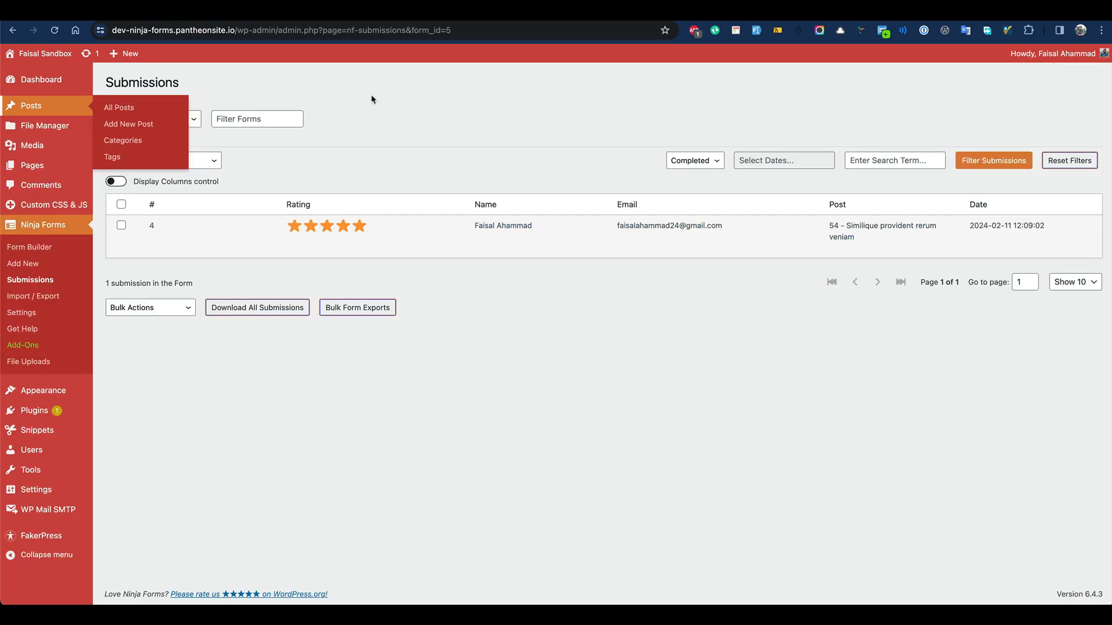
{"action": "left_click", "coordinate": [11, 271]}
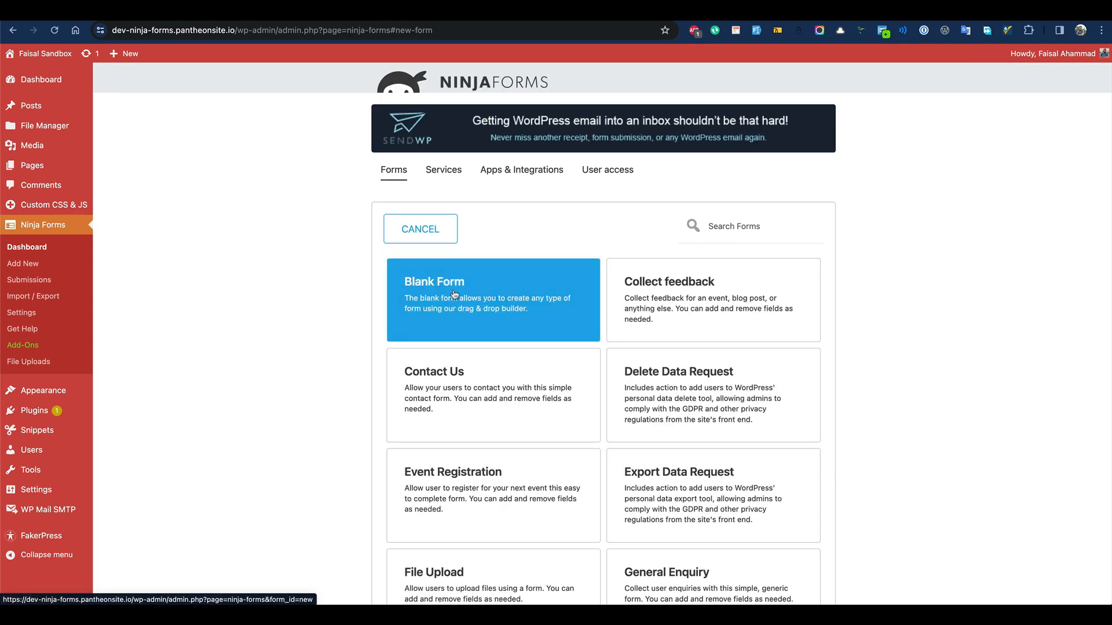
{"action": "left_click", "coordinate": [454, 294]}
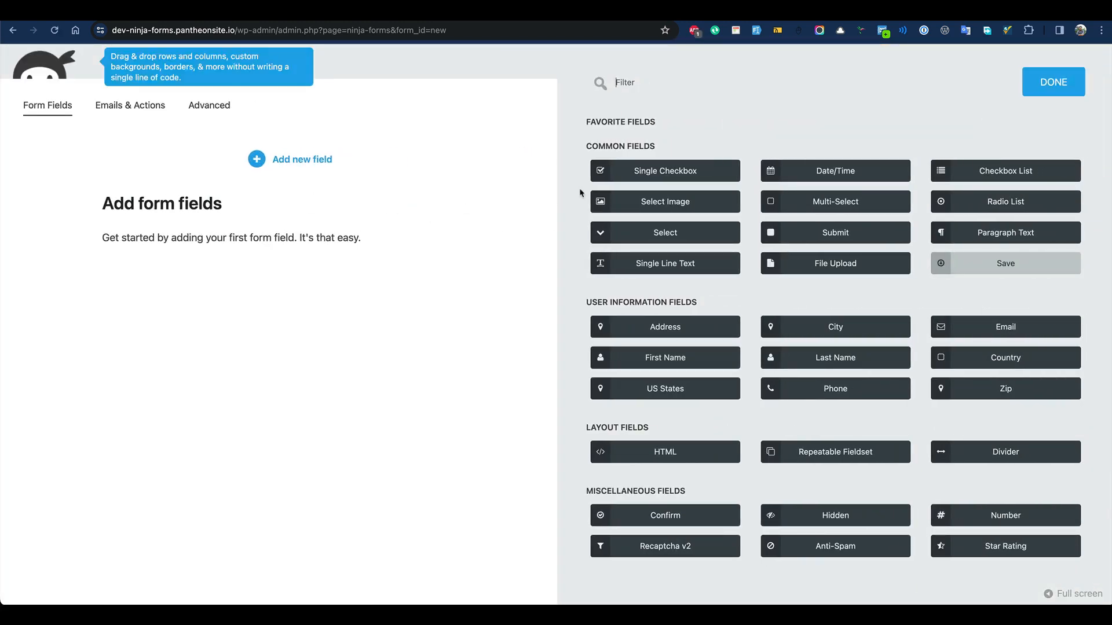
Add Star Rating, First Name, Last Name, Email and Submit fields to the blank form.
{"action": "left_click", "coordinate": [970, 551]}
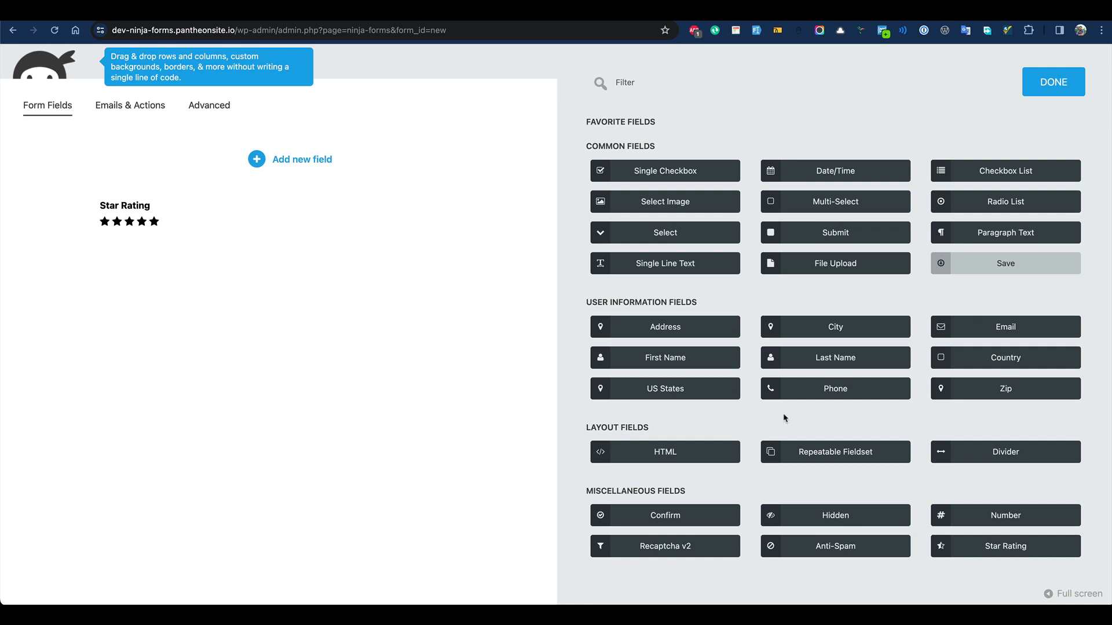
{"action": "left_click", "coordinate": [700, 365]}
{"action": "left_click", "coordinate": [825, 363]}
{"action": "left_click", "coordinate": [958, 328]}
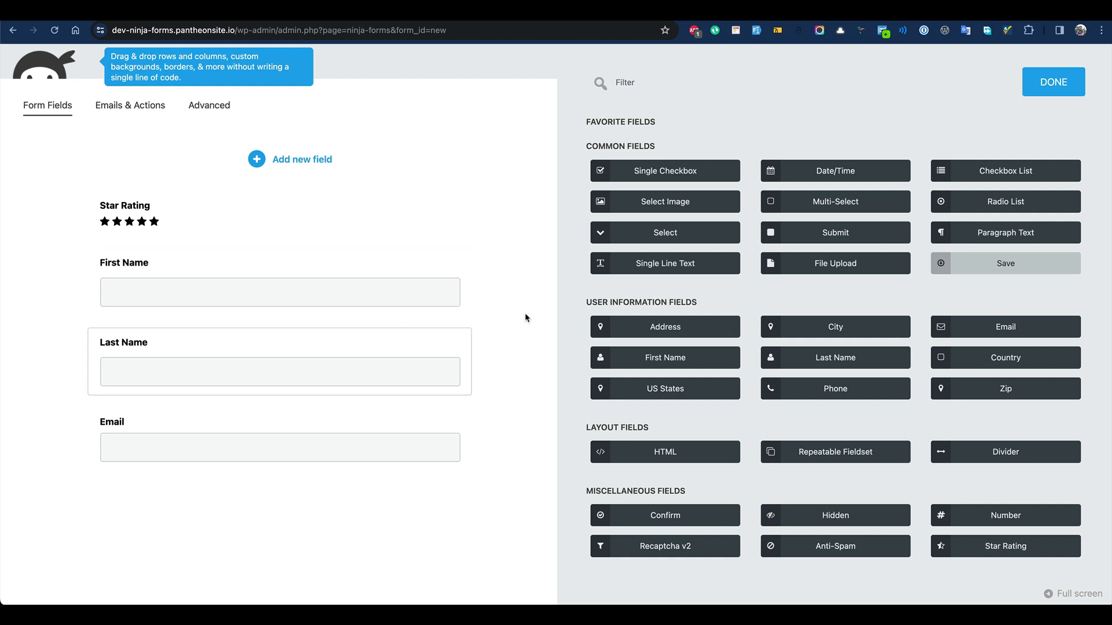
{"action": "left_click", "coordinate": [855, 238]}
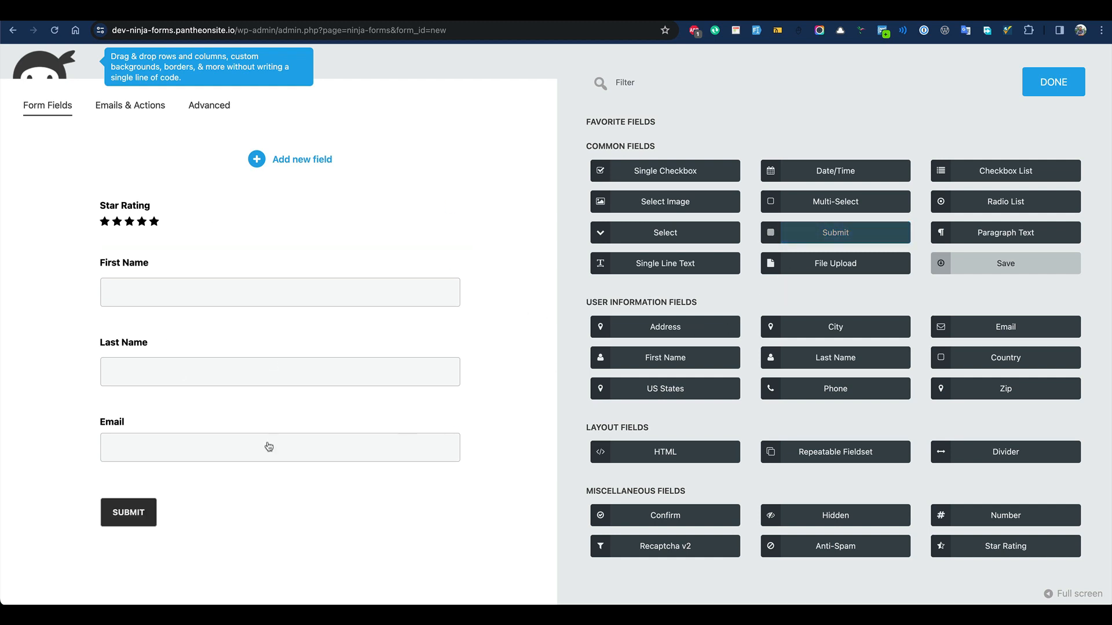
Make the Star Rating field required with a default value of 4, and preview the form.
{"action": "left_click", "coordinate": [197, 219]}
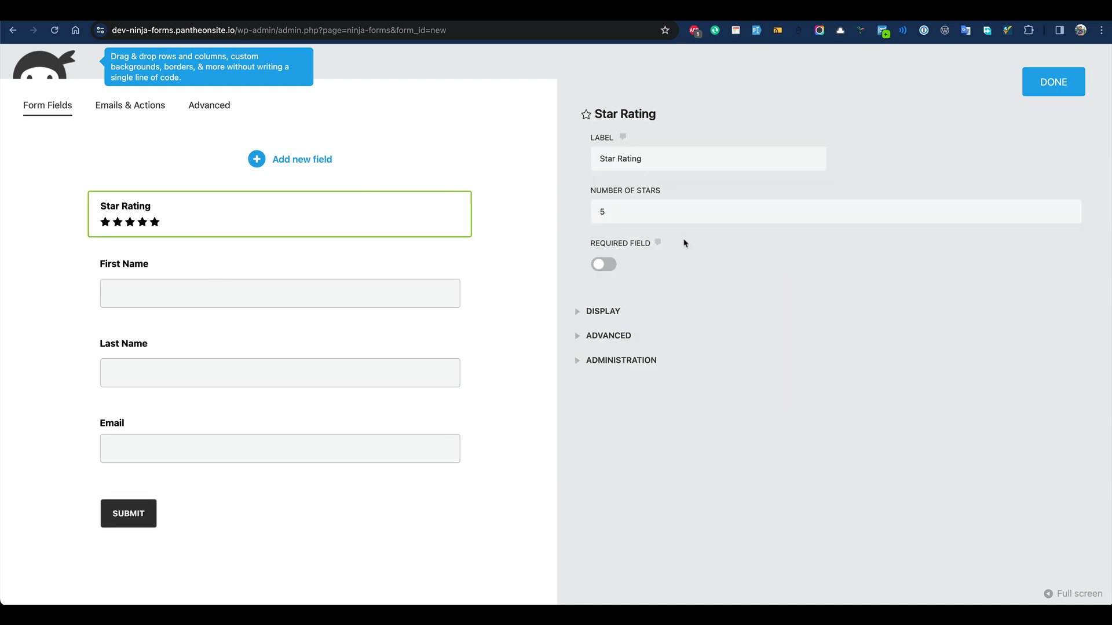
{"action": "left_click", "coordinate": [614, 268]}
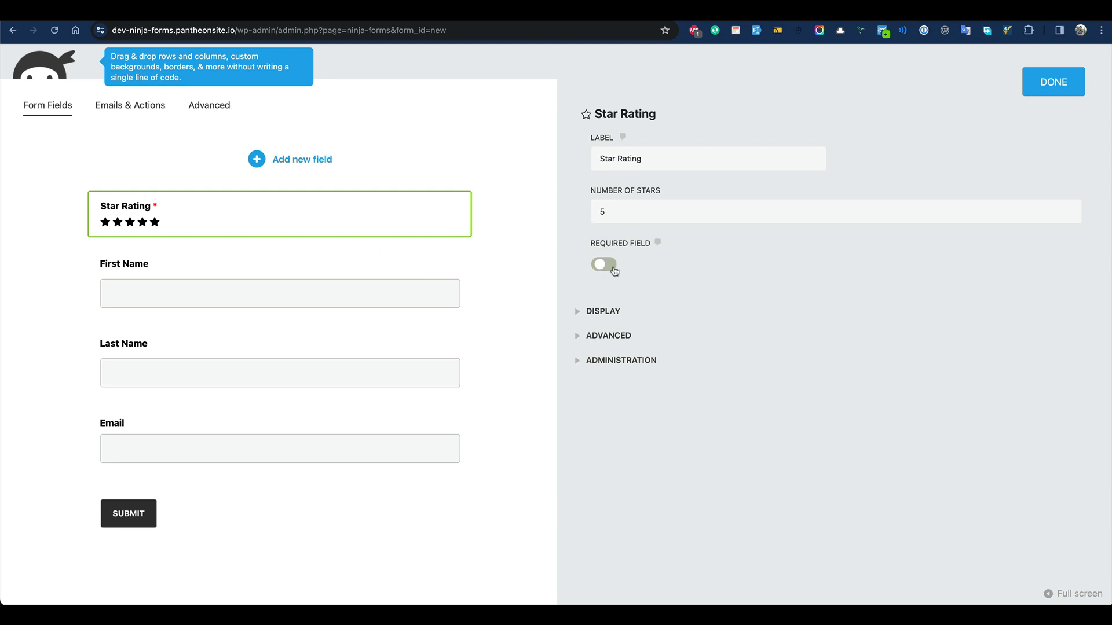
{"action": "left_click", "coordinate": [618, 312]}
{"action": "left_click", "coordinate": [673, 352]}
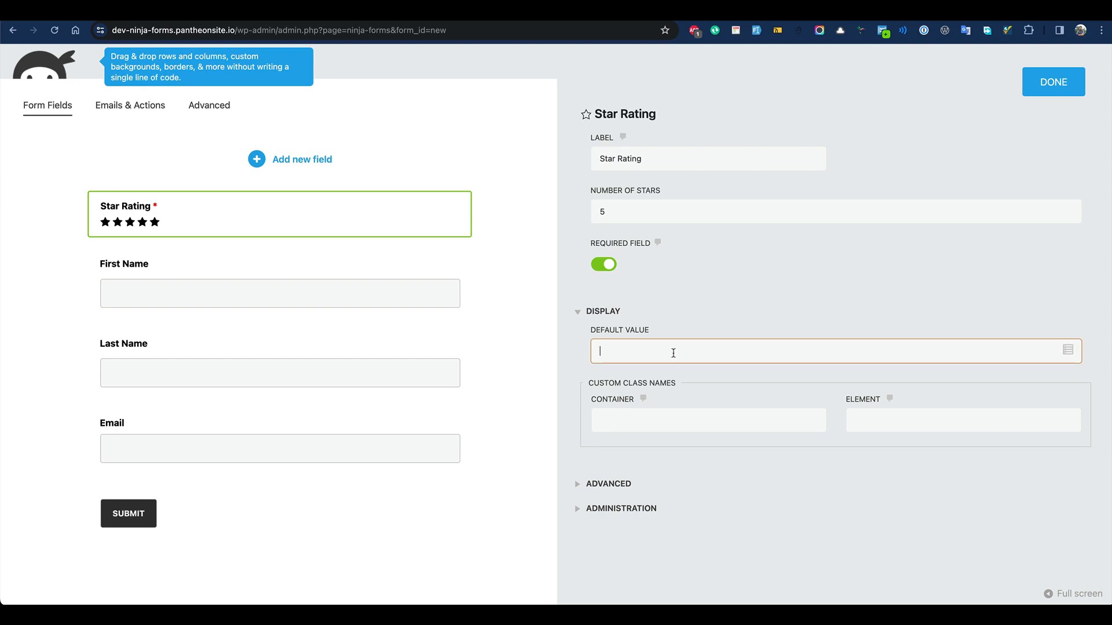
{"action": "type", "text": "4"}
{"action": "left_click", "coordinate": [1029, 86]}
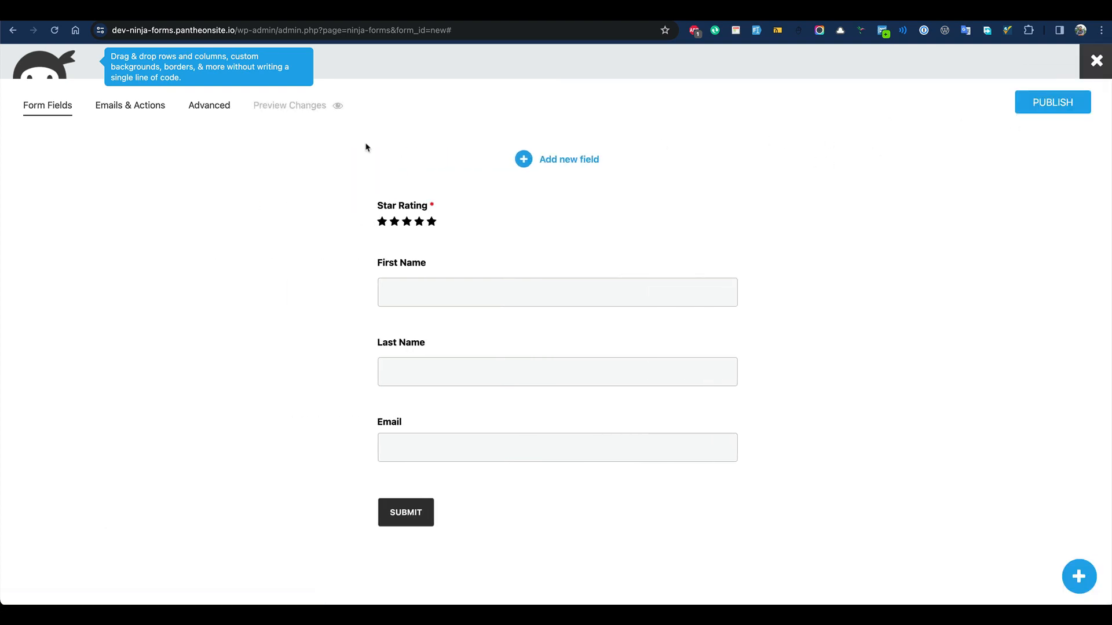
{"action": "left_click", "coordinate": [307, 111]}
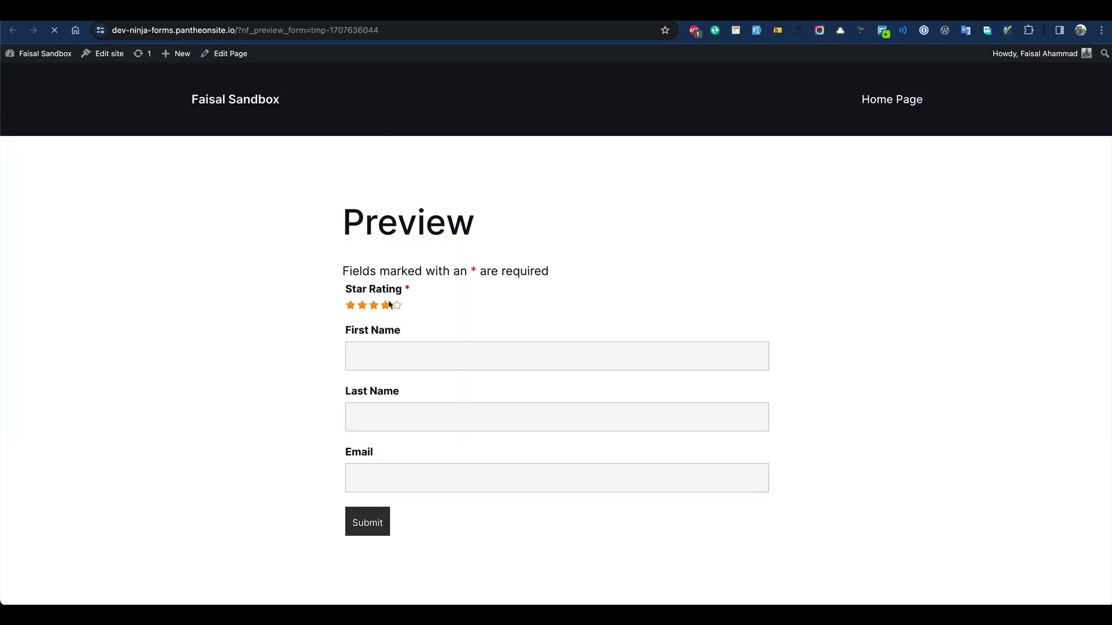
{"action": "left_click", "coordinate": [373, 10]}
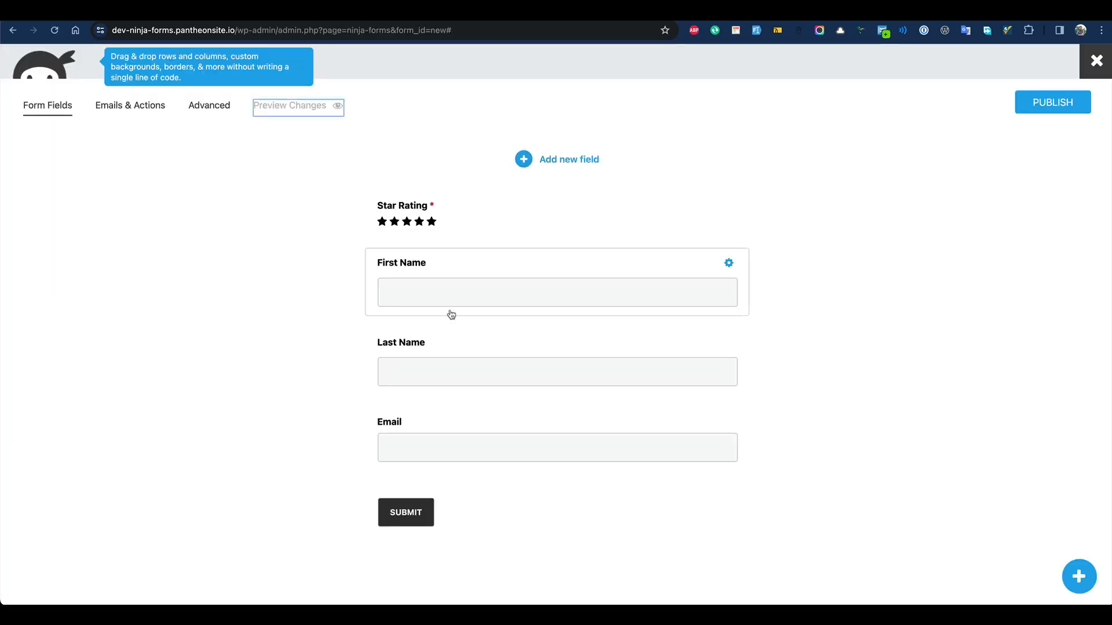
Set the Star Rating field's default value to 1 and preview the form.
{"action": "left_click", "coordinate": [471, 213]}
{"action": "left_click", "coordinate": [624, 350]}
{"action": "type", "text": "5"}
{"action": "left_click", "coordinate": [1036, 98]}
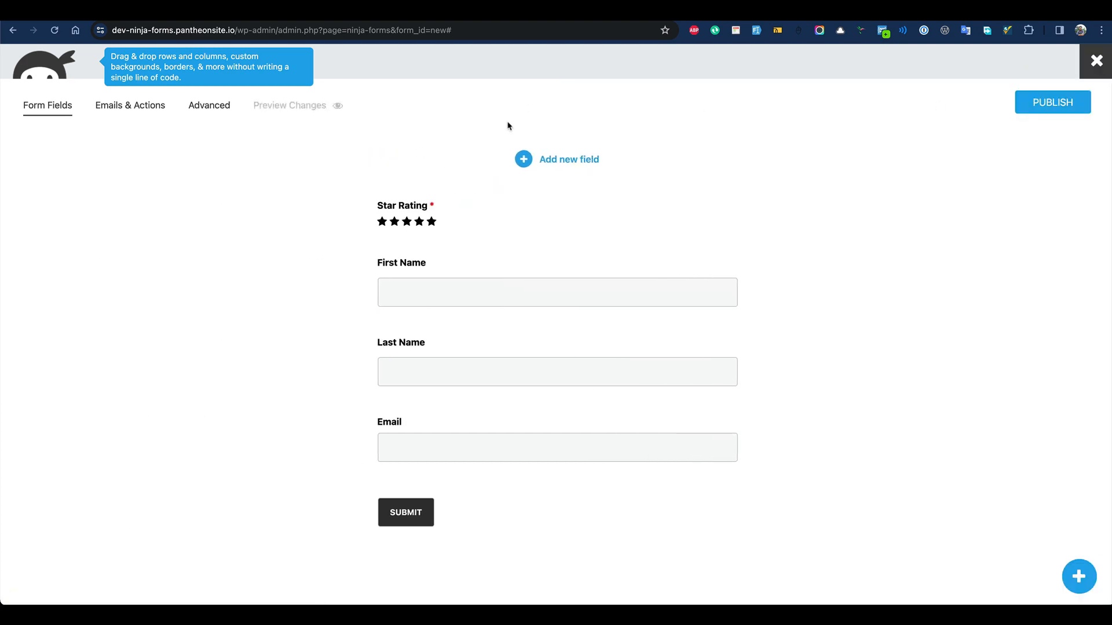
{"action": "left_click", "coordinate": [346, 110]}
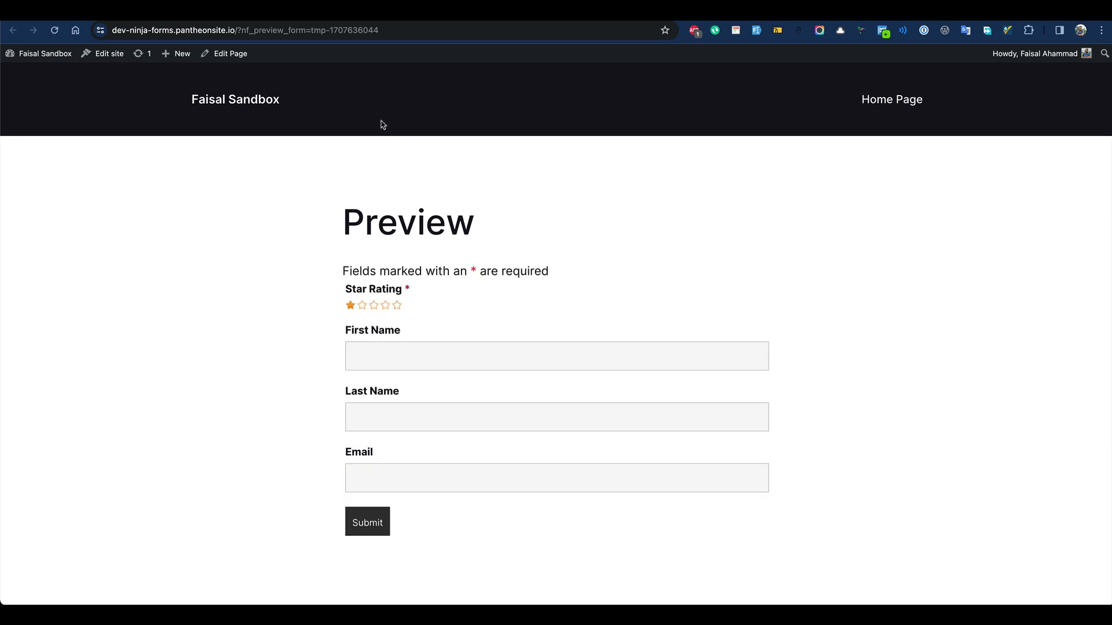
{"action": "left_click", "coordinate": [349, 15]}
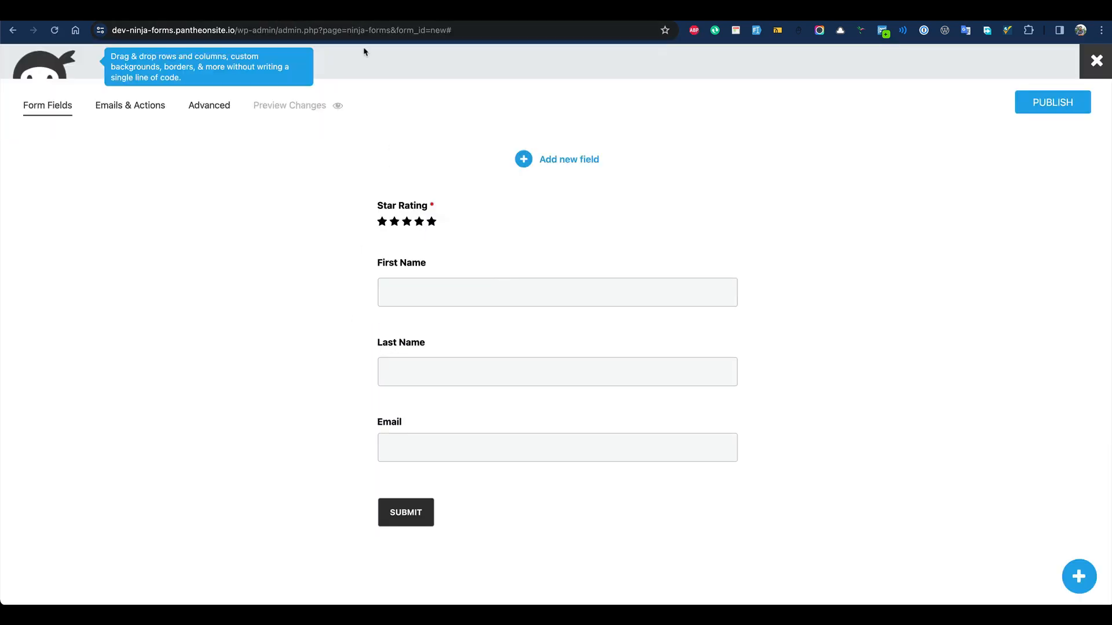
Set the Star Rating field's default value to 5.
{"action": "left_click", "coordinate": [481, 232]}
{"action": "left_click", "coordinate": [666, 359]}
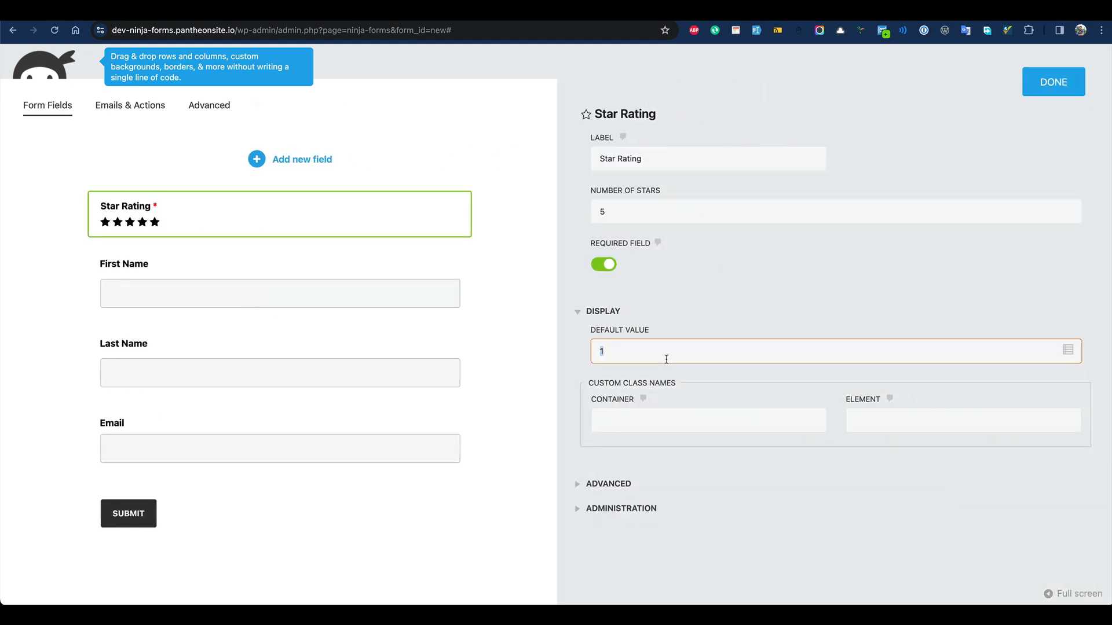
{"action": "type", "text": "5"}
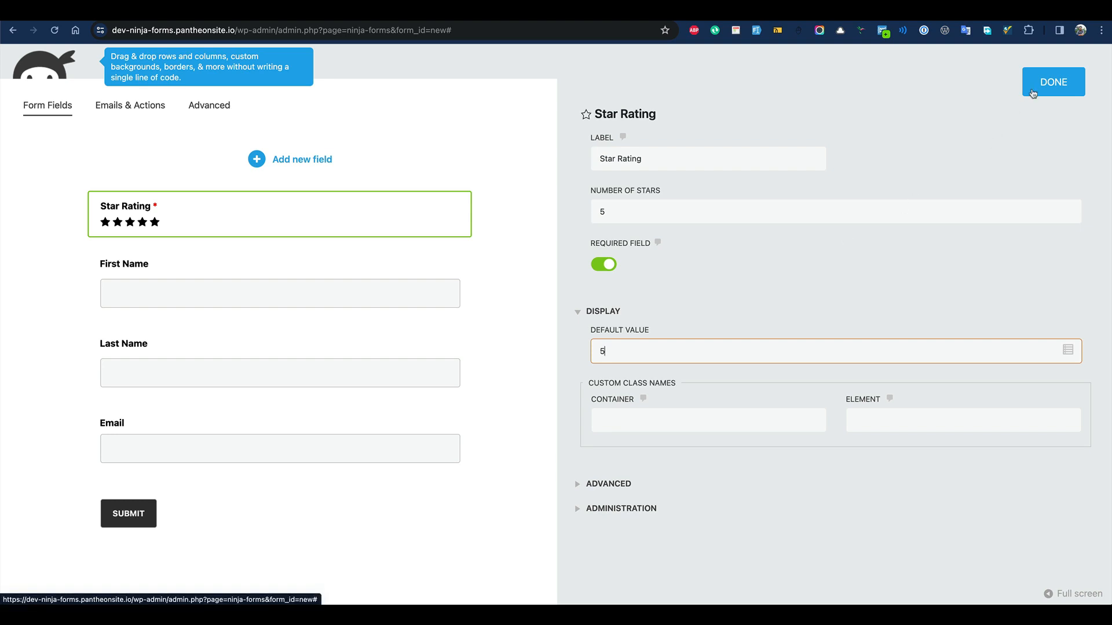
{"action": "left_click", "coordinate": [1033, 93]}
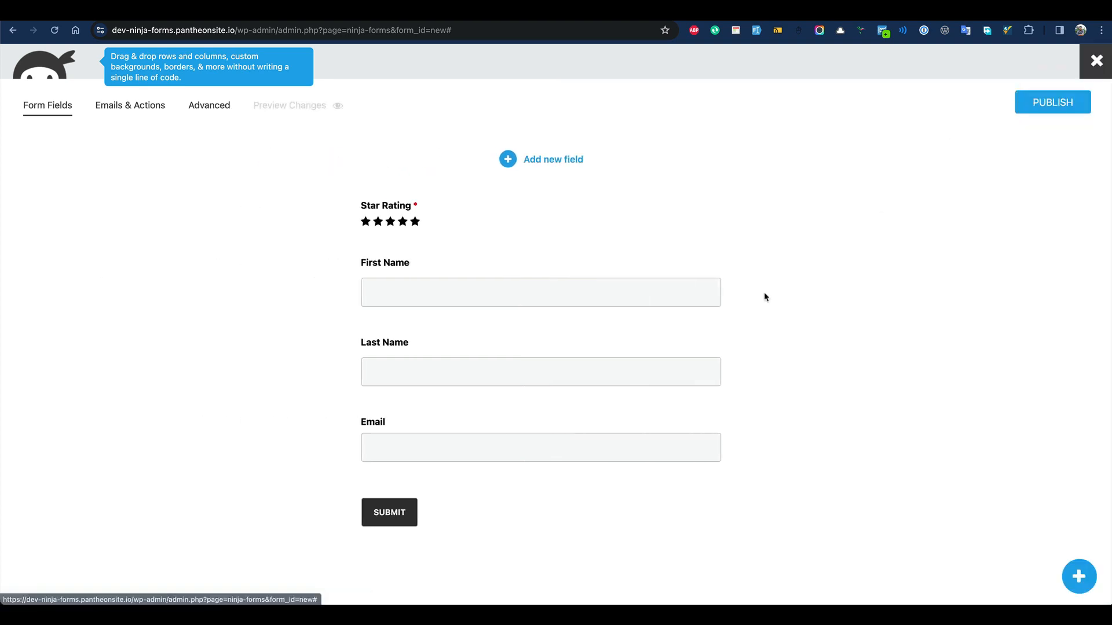
Make the First Name field required and look over its administration and display settings.
{"action": "left_click", "coordinate": [524, 304]}
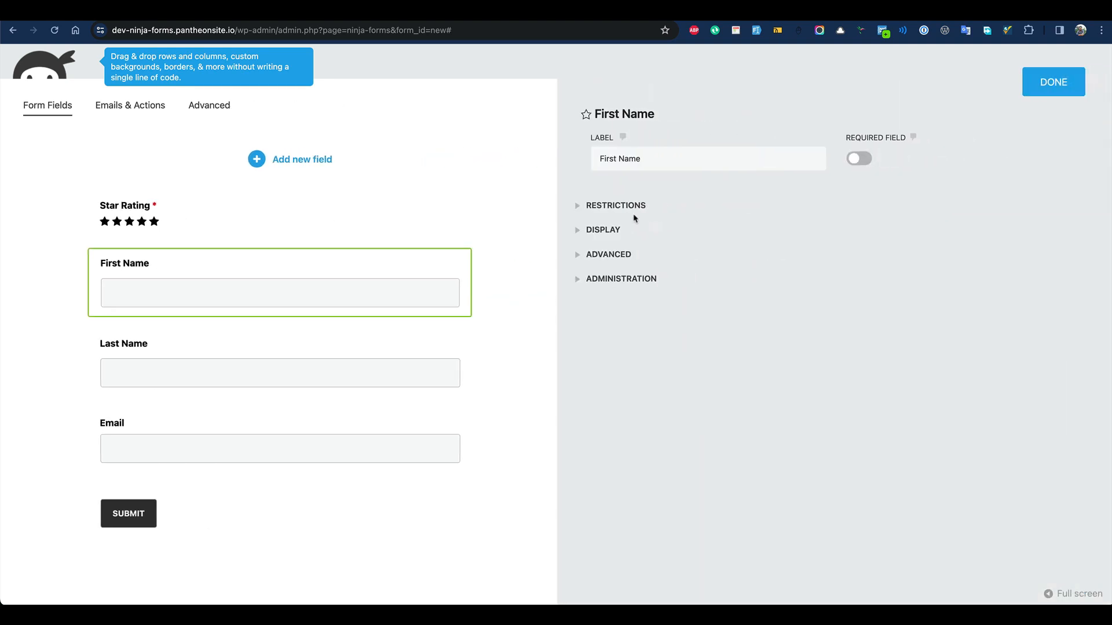
{"action": "left_click", "coordinate": [861, 163]}
{"action": "left_click", "coordinate": [644, 280]}
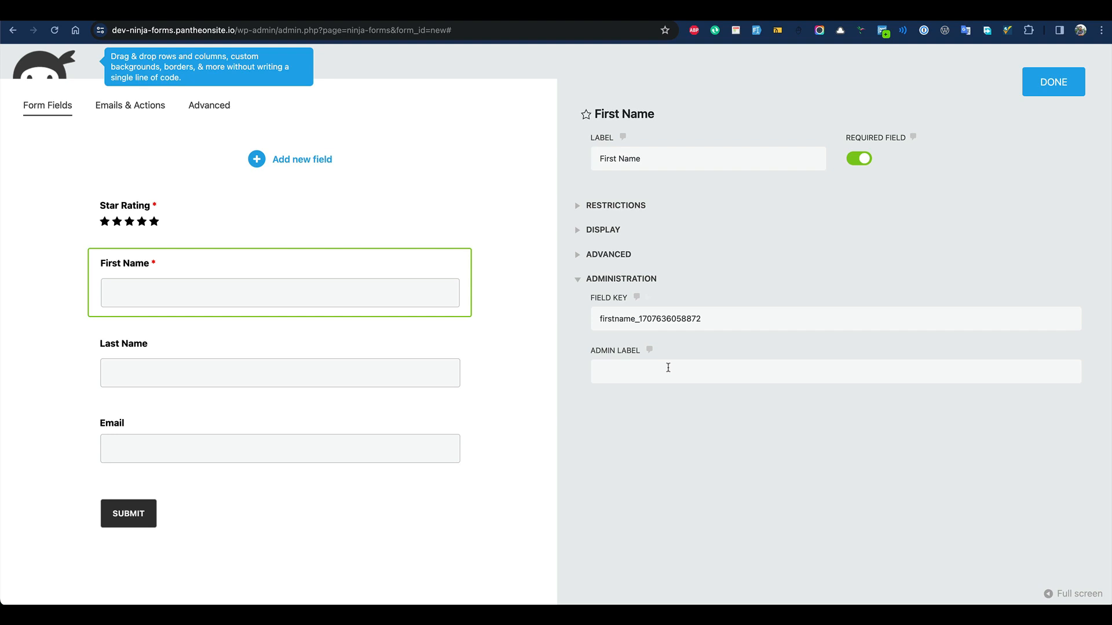
{"action": "left_click", "coordinate": [583, 283]}
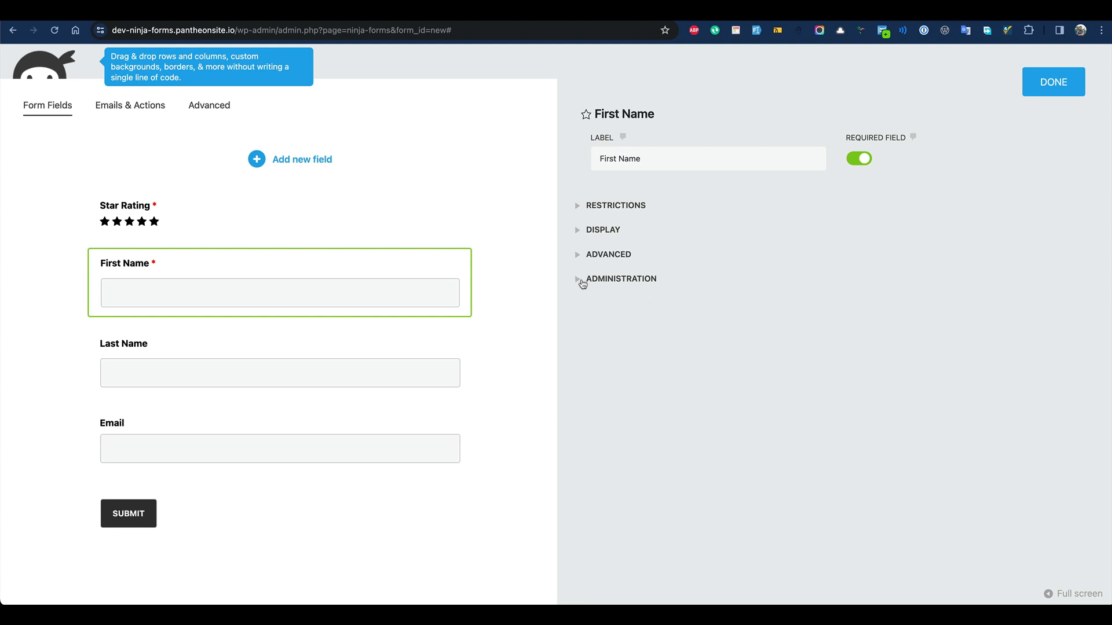
{"action": "left_click", "coordinate": [608, 230]}
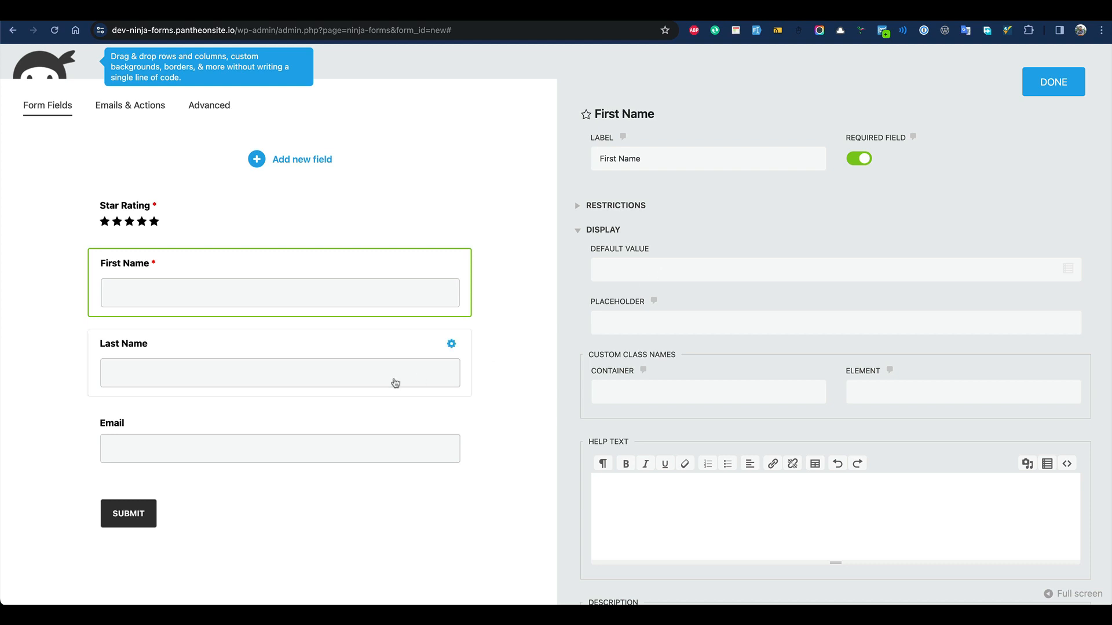
Make the Last Name and Email fields required.
{"action": "left_click", "coordinate": [300, 447]}
{"action": "left_click", "coordinate": [342, 346]}
{"action": "left_click", "coordinate": [865, 161]}
{"action": "left_click", "coordinate": [342, 443]}
{"action": "left_click", "coordinate": [867, 159]}
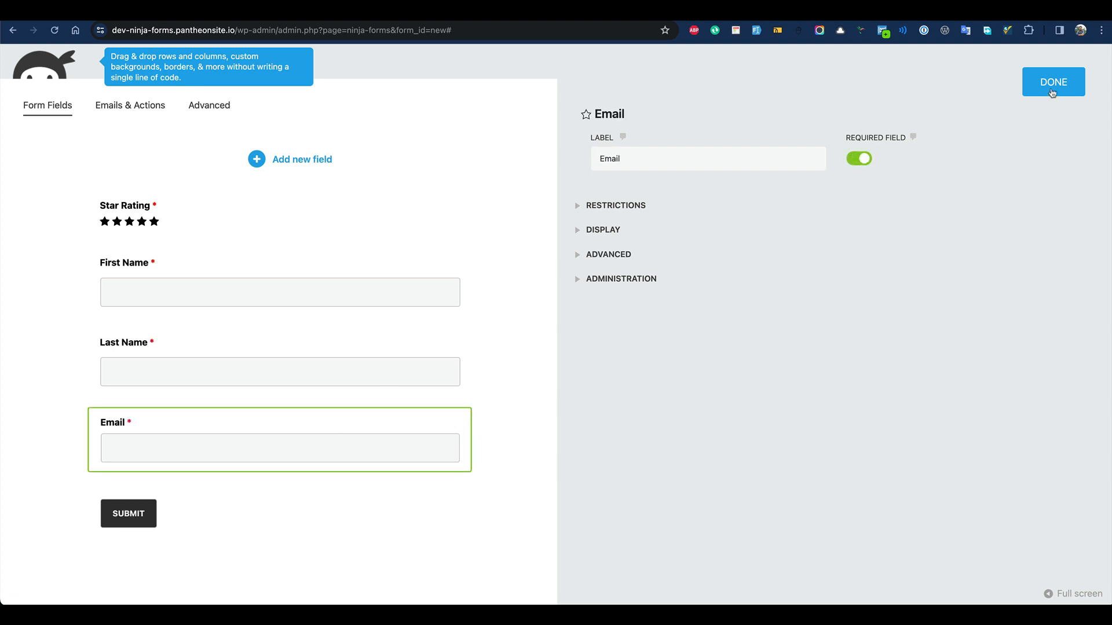
{"action": "left_click", "coordinate": [1052, 92]}
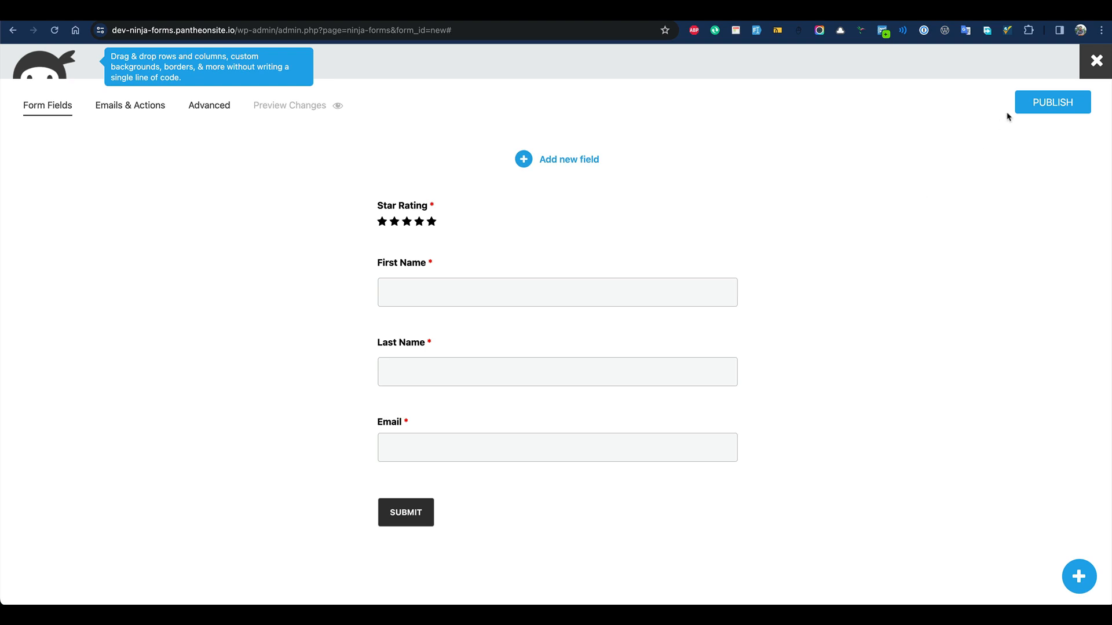
Publish the form with the title "Rate the post".
{"action": "left_click", "coordinate": [1028, 109]}
{"action": "left_click", "coordinate": [740, 126]}
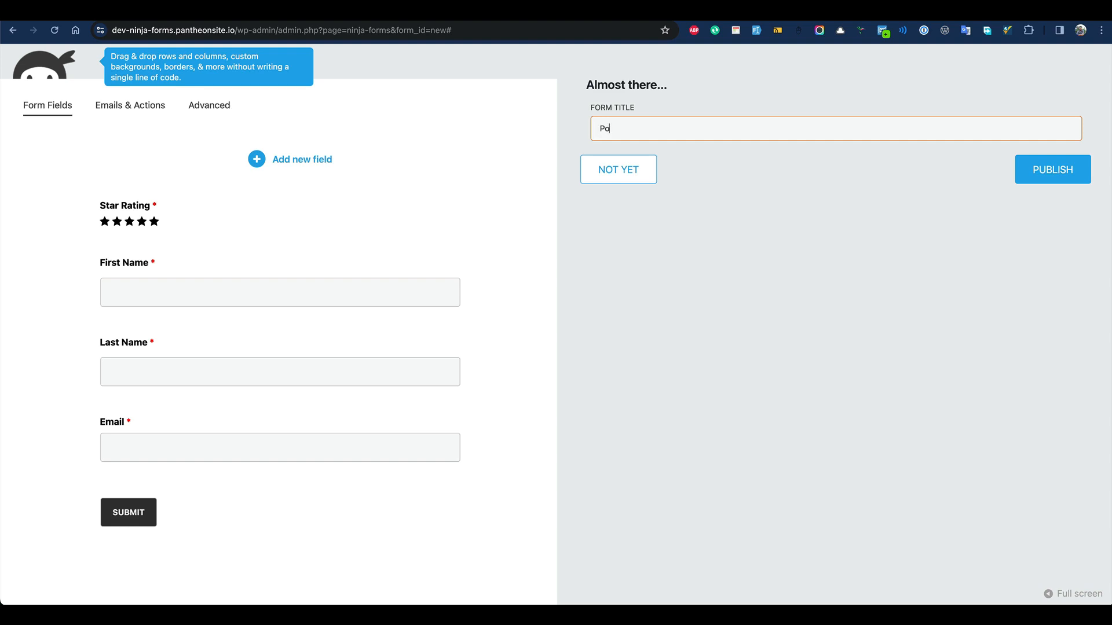
{"action": "type", "text": "Post Rating Form"}
{"action": "triple_click", "coordinate": [707, 131]}
{"action": "type", "text": "Rate the post"}
{"action": "left_click", "coordinate": [1053, 169]}
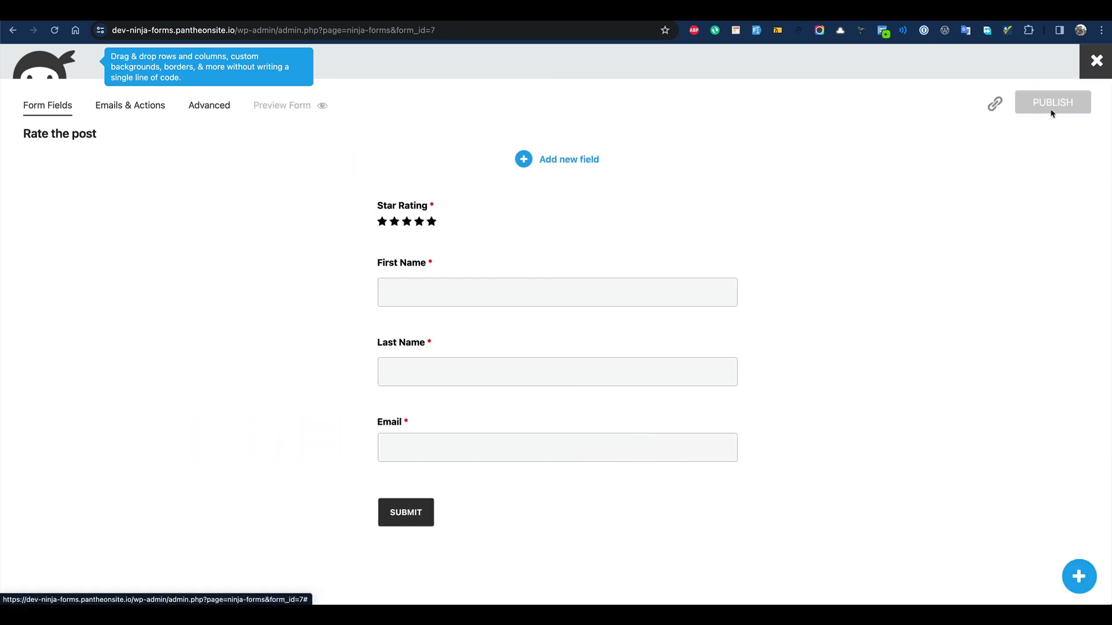
Check the form's embed shortcode in its display settings and close them.
{"action": "left_click", "coordinate": [994, 103]}
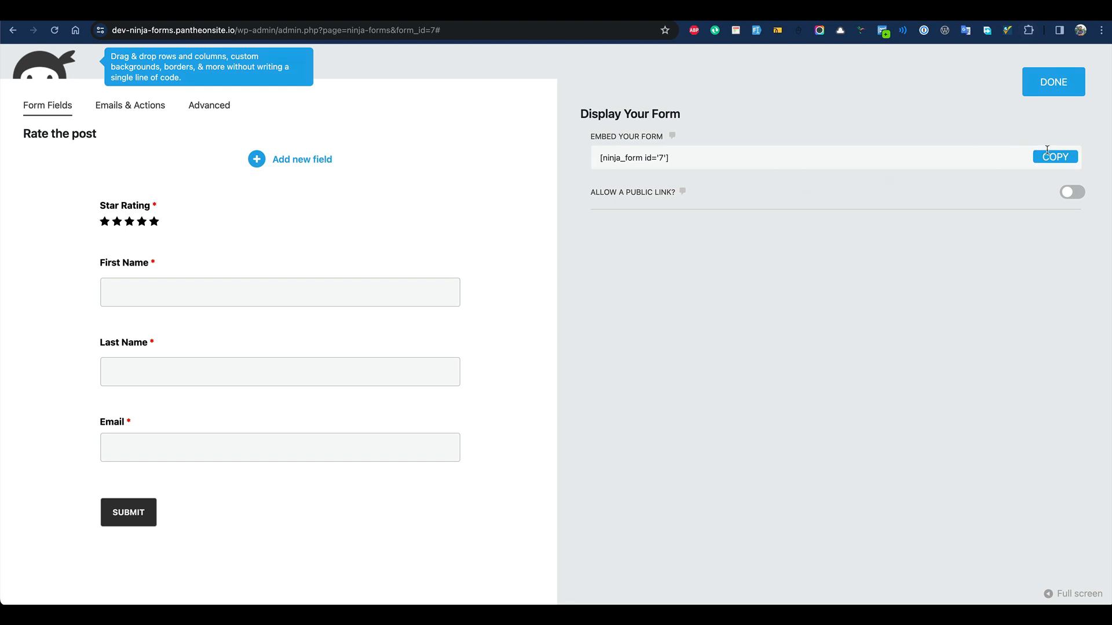
{"action": "left_click", "coordinate": [1040, 91]}
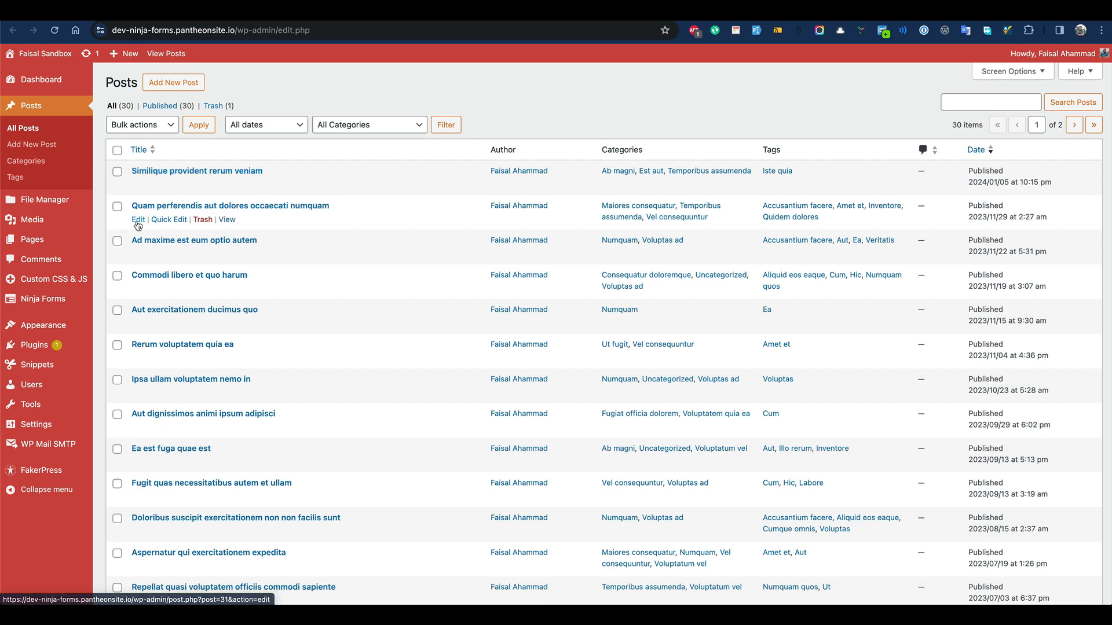
Open the post "Quam perferendis aut dolores occaecati numquam" for editing and add a Ninja Form block at its end.
{"action": "left_click", "coordinate": [137, 222]}
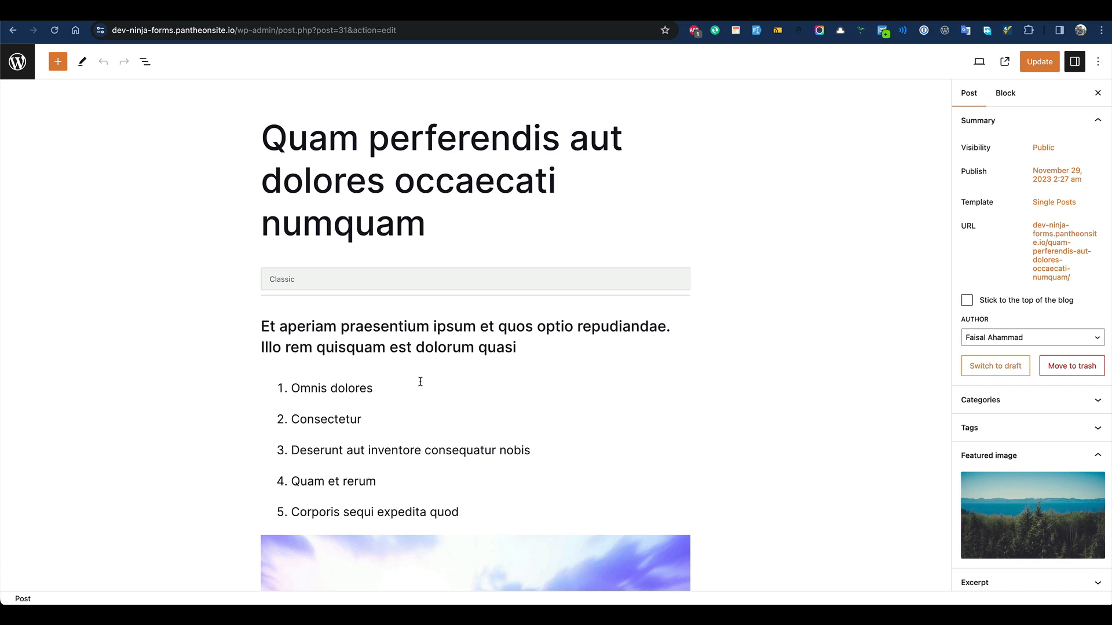
{"action": "scroll", "coordinate": [420, 382], "scroll_direction": "down", "scroll_amount": 10}
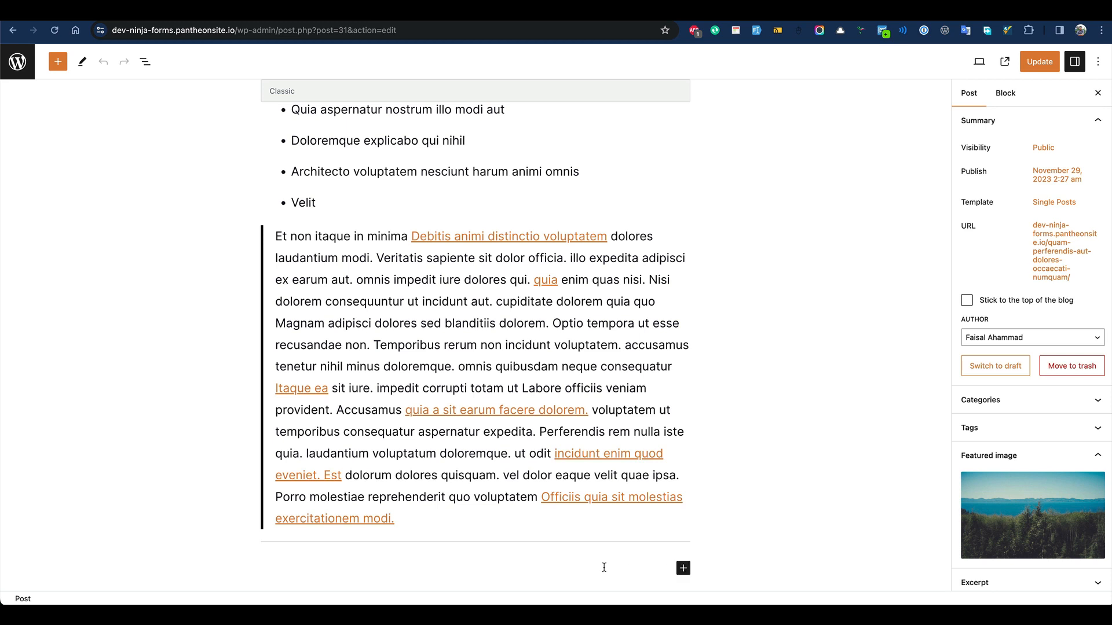
{"action": "left_click", "coordinate": [683, 568]}
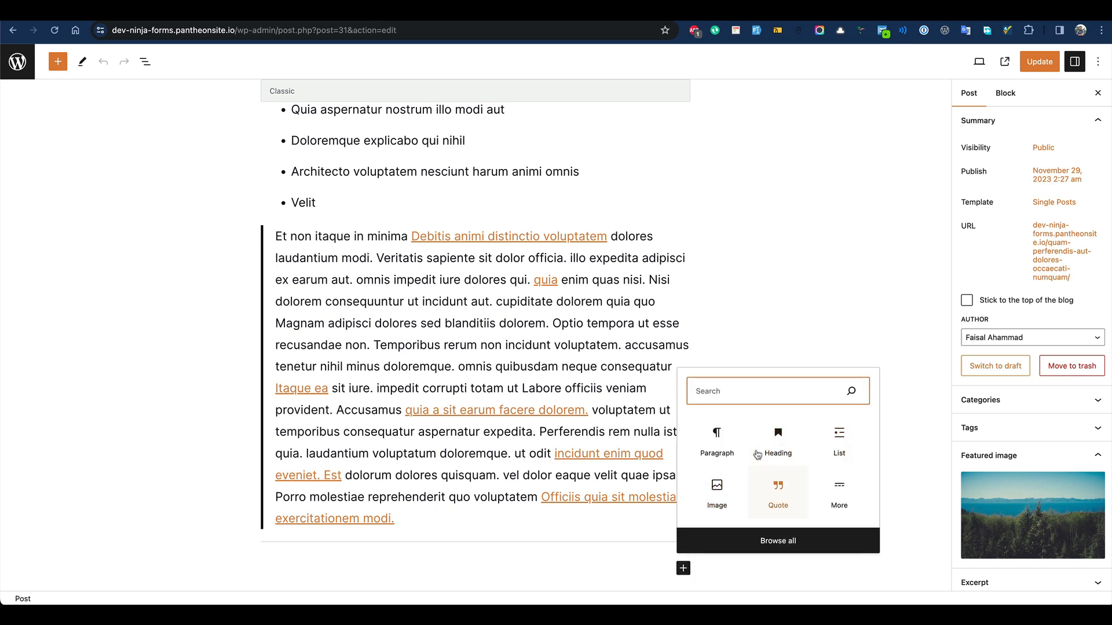
{"action": "type", "text": "m"}
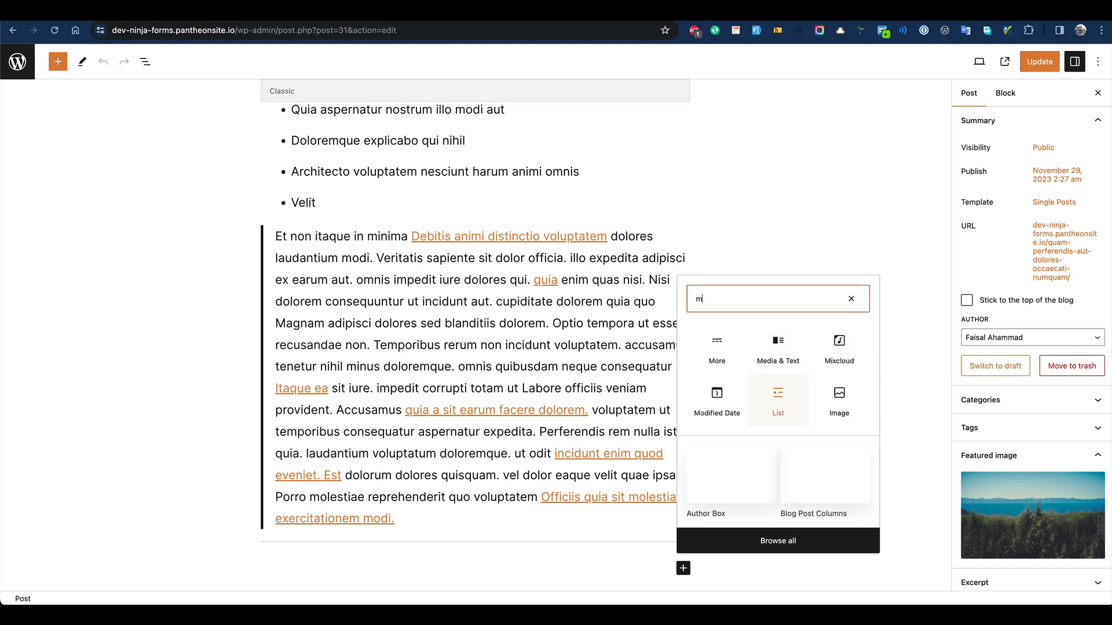
{"action": "type", "text": "ij"}
{"action": "key", "text": "BackSpace"}
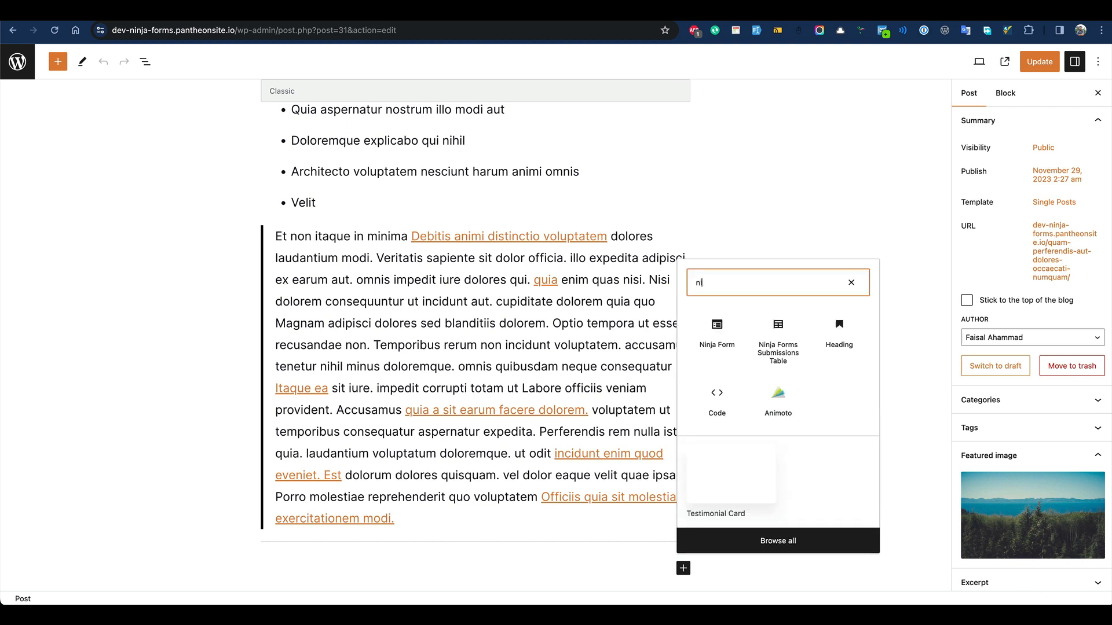
{"action": "type", "text": "n"}
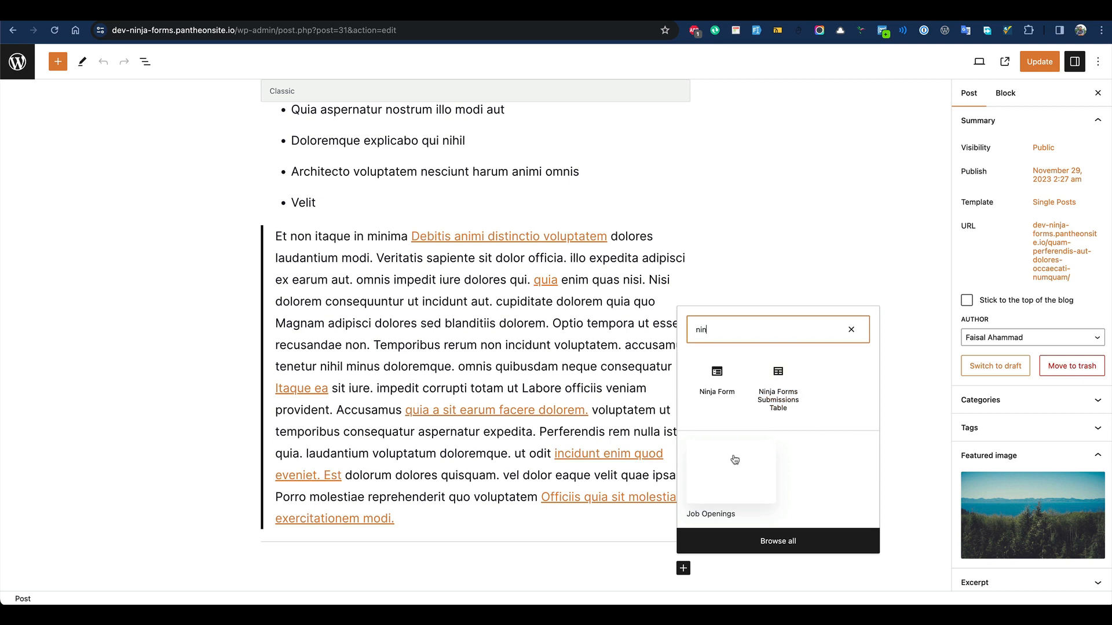
{"action": "left_click", "coordinate": [733, 379]}
Choose the "Rate the post" form for the Ninja Form block and update the post.
{"action": "left_click", "coordinate": [488, 564]}
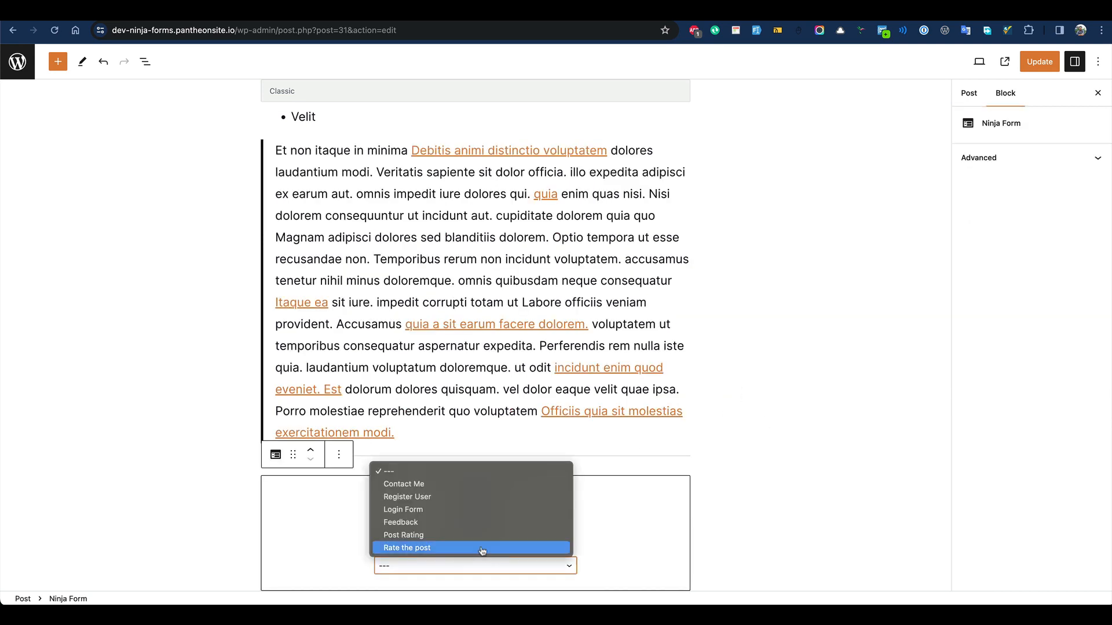
{"action": "left_click", "coordinate": [423, 549]}
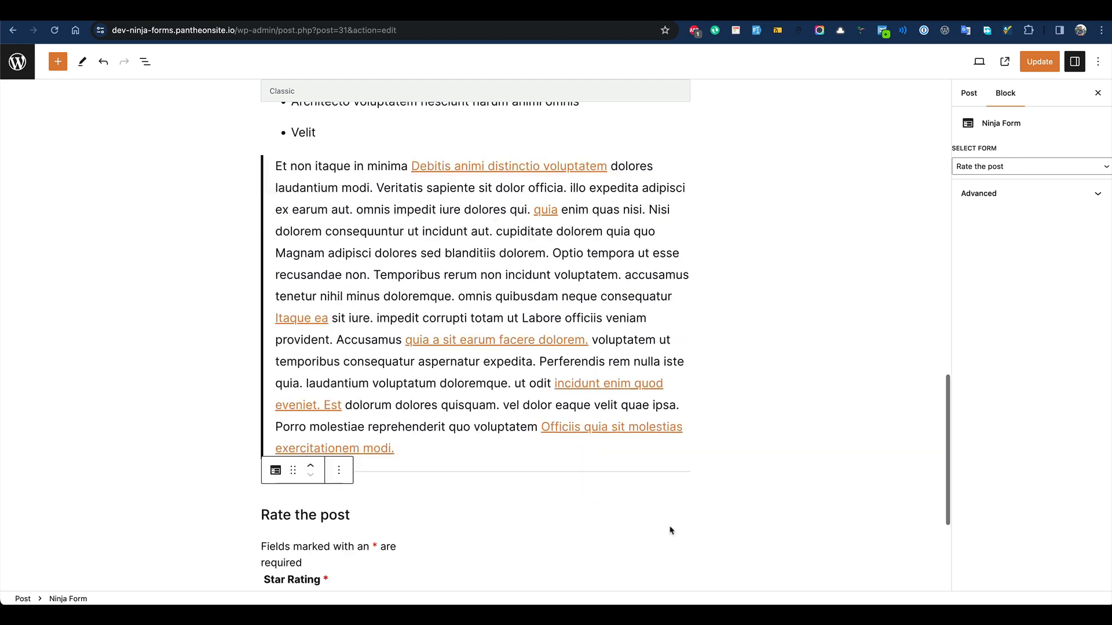
{"action": "scroll", "coordinate": [670, 526], "scroll_direction": "down", "scroll_amount": 5}
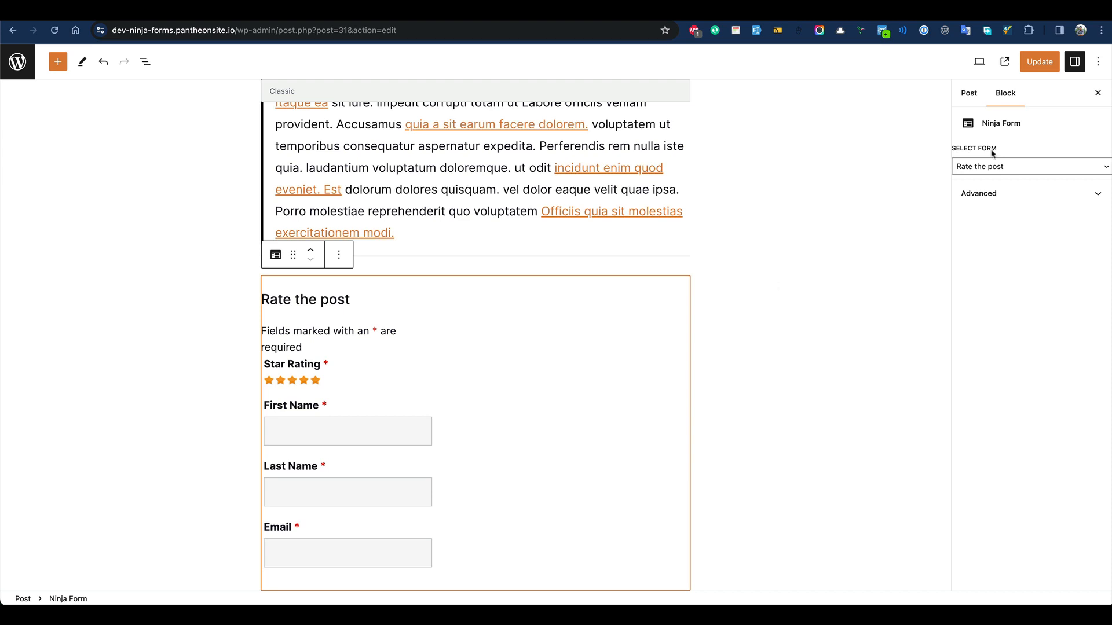
{"action": "left_click", "coordinate": [1042, 61]}
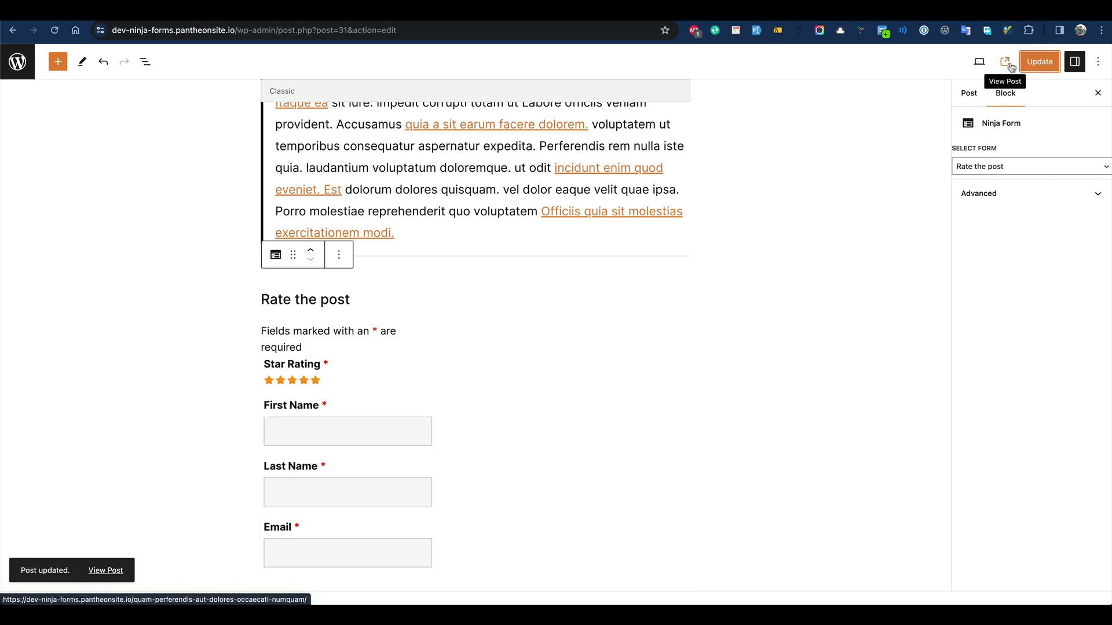
View the published post and test the form's required-field validation by leaving First Name and Last Name empty.
{"action": "left_click", "coordinate": [997, 62]}
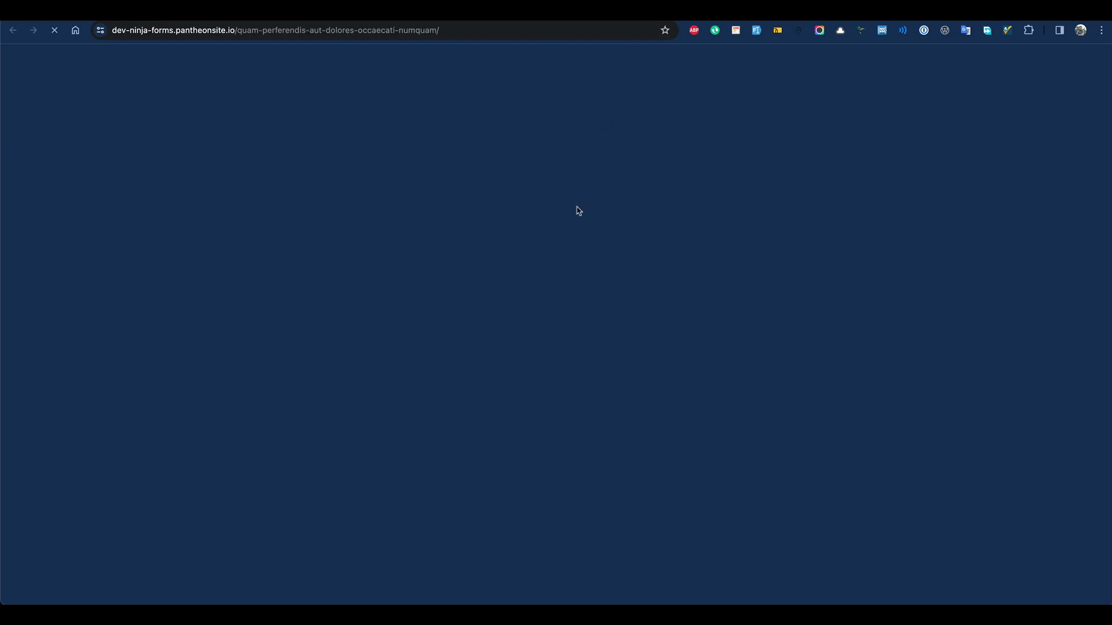
{"action": "scroll", "coordinate": [538, 313], "scroll_direction": "down", "scroll_amount": 10}
{"action": "scroll", "coordinate": [538, 313], "scroll_direction": "down", "scroll_amount": 5}
{"action": "scroll", "coordinate": [538, 313], "scroll_direction": "up", "scroll_amount": 5}
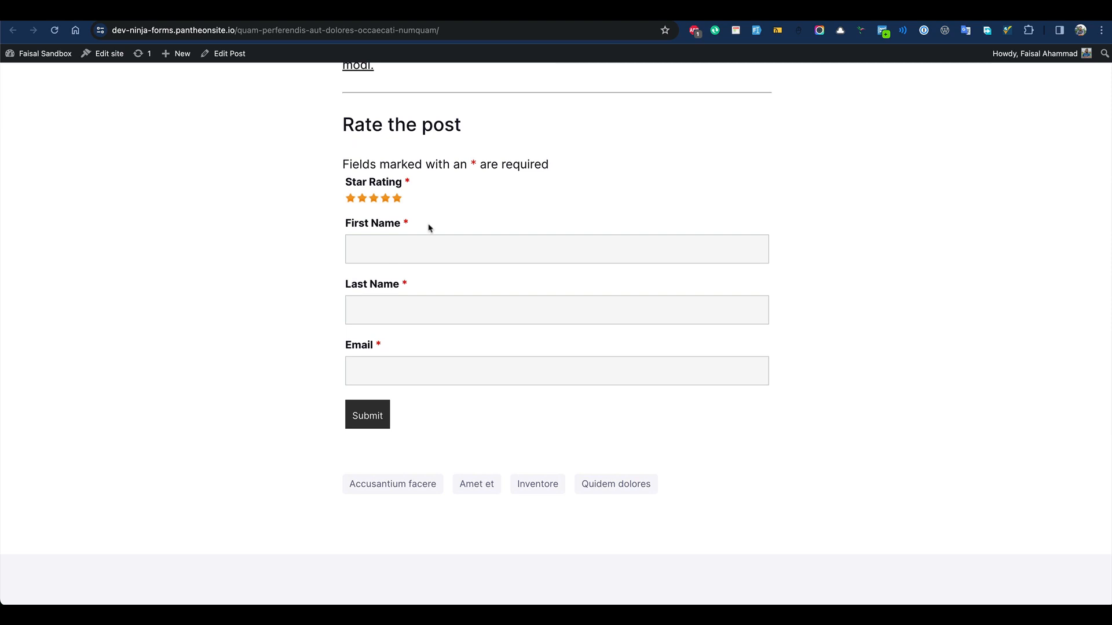
{"action": "scroll", "coordinate": [429, 228], "scroll_direction": "up", "scroll_amount": 2}
{"action": "left_click", "coordinate": [447, 315]}
{"action": "left_click", "coordinate": [515, 369]}
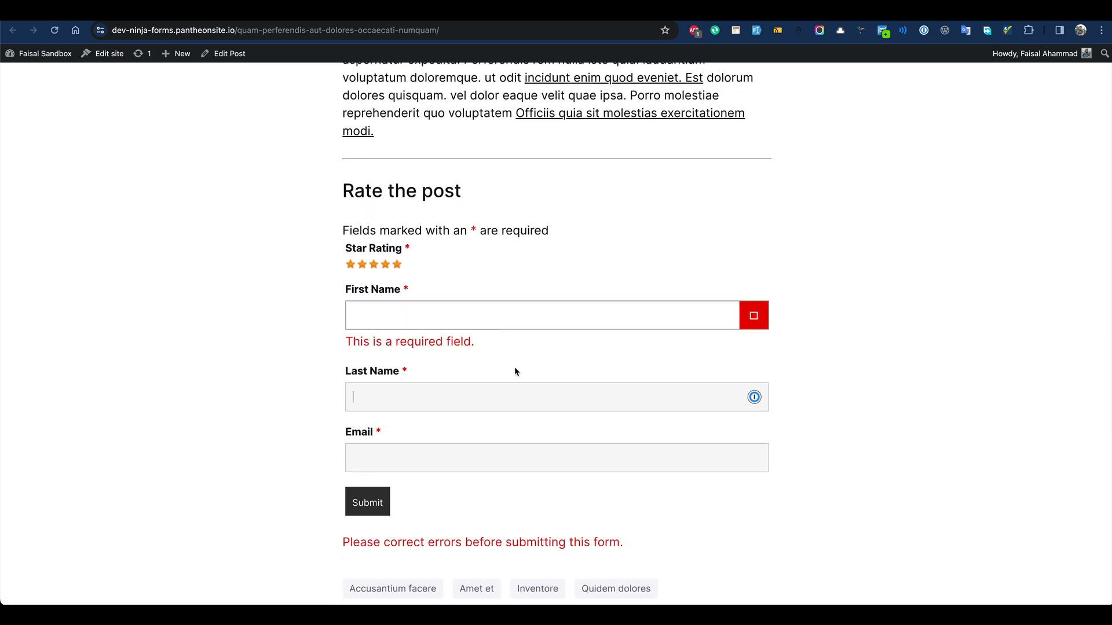
{"action": "left_click", "coordinate": [559, 347]}
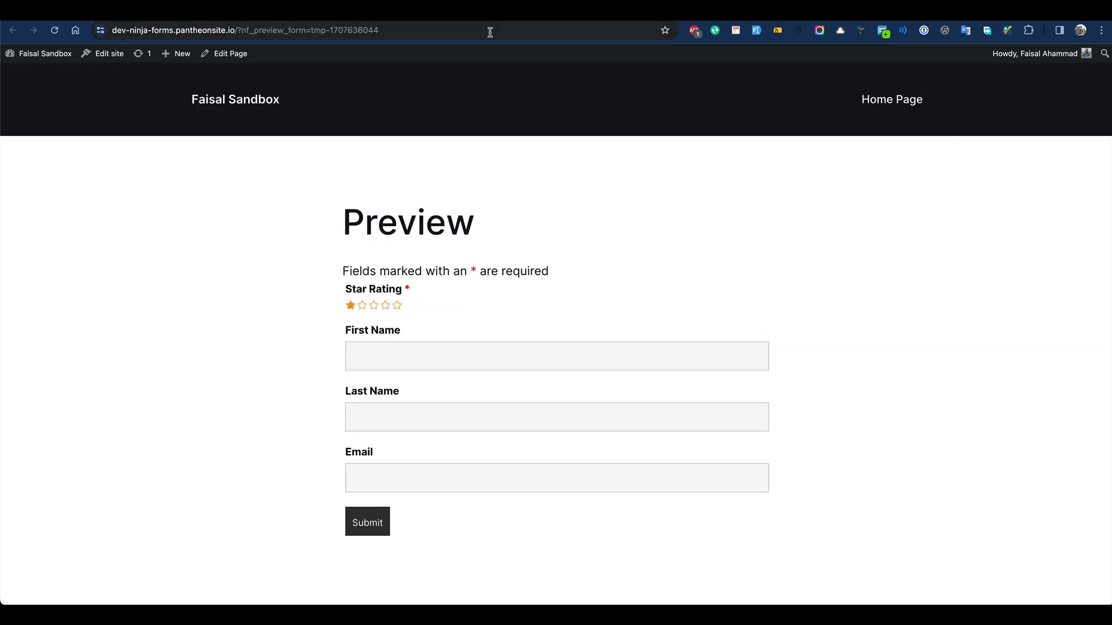
Close the extra browser tabs, confirming that the site may be left.
{"action": "left_click", "coordinate": [533, 11]}
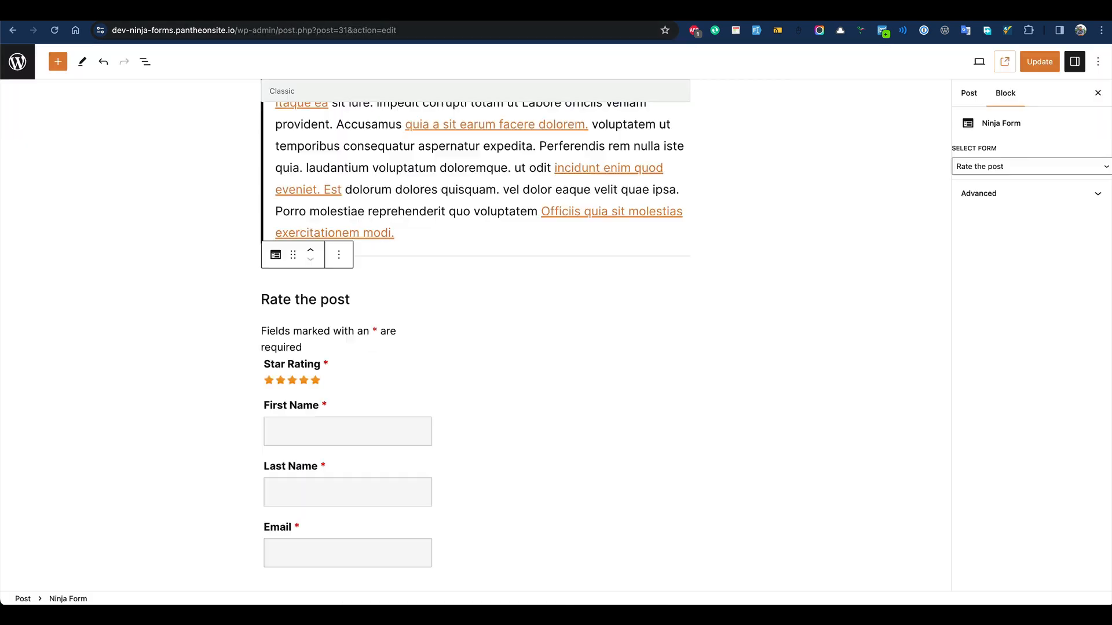
{"action": "key", "text": "super+w"}
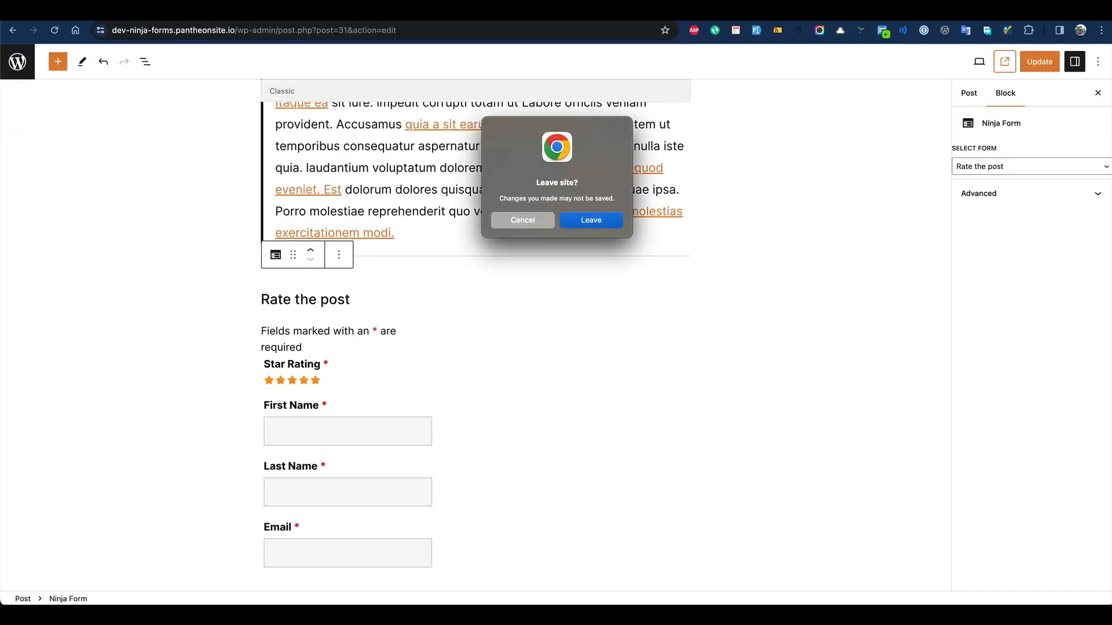
{"action": "left_click", "coordinate": [593, 220]}
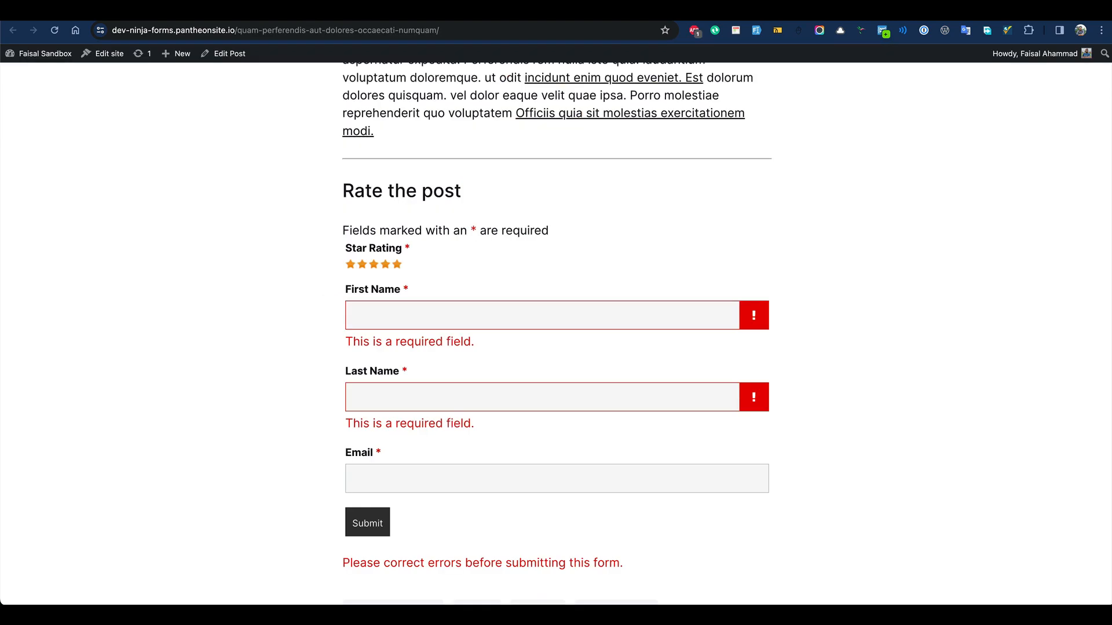
{"action": "key", "text": "super+w"}
Open the First Name field's settings and review the multi-column helper classes in the Ninja Forms repeatable fieldset article.
{"action": "left_click", "coordinate": [434, 290]}
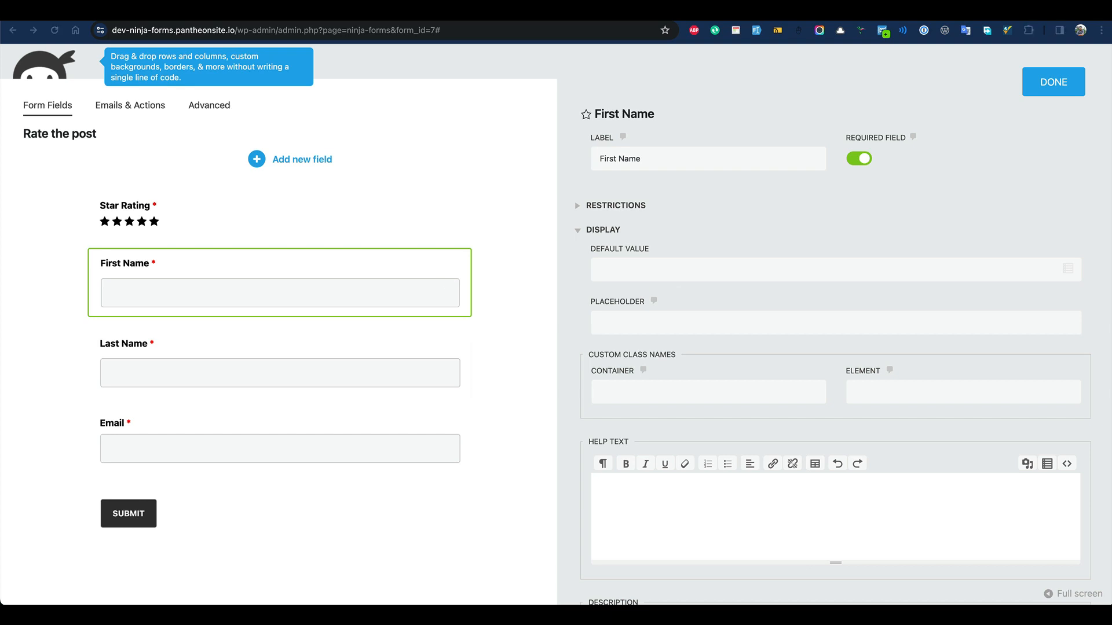
{"action": "key", "text": "ctrl+t"}
{"action": "key", "text": "ctrl+v"}
{"action": "key", "text": "Return"}
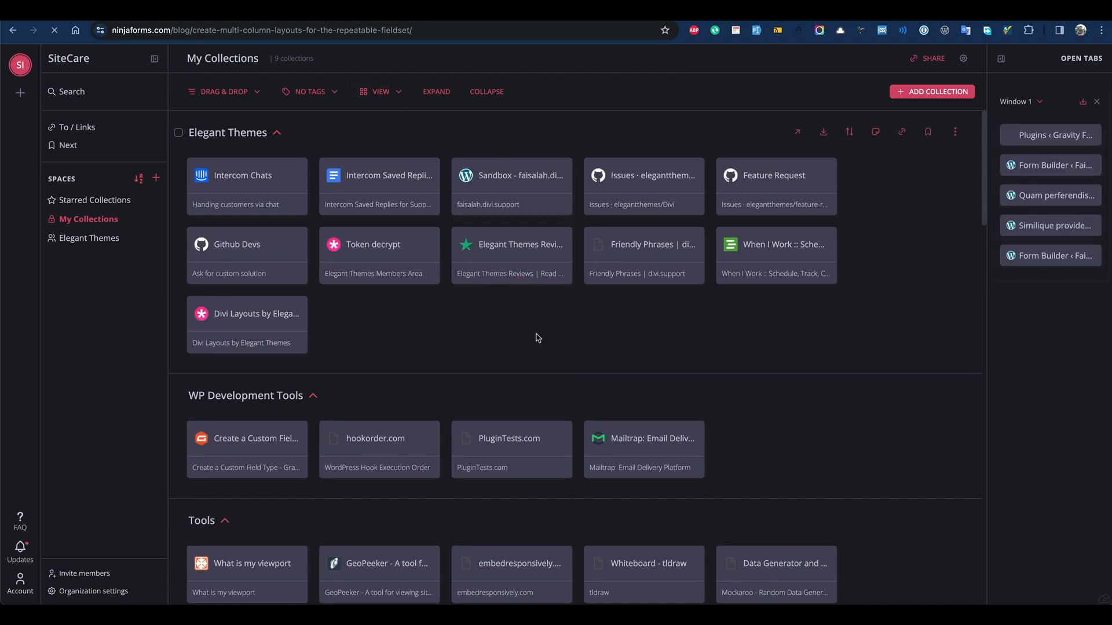
{"action": "scroll", "coordinate": [537, 338], "scroll_direction": "down", "scroll_amount": 20}
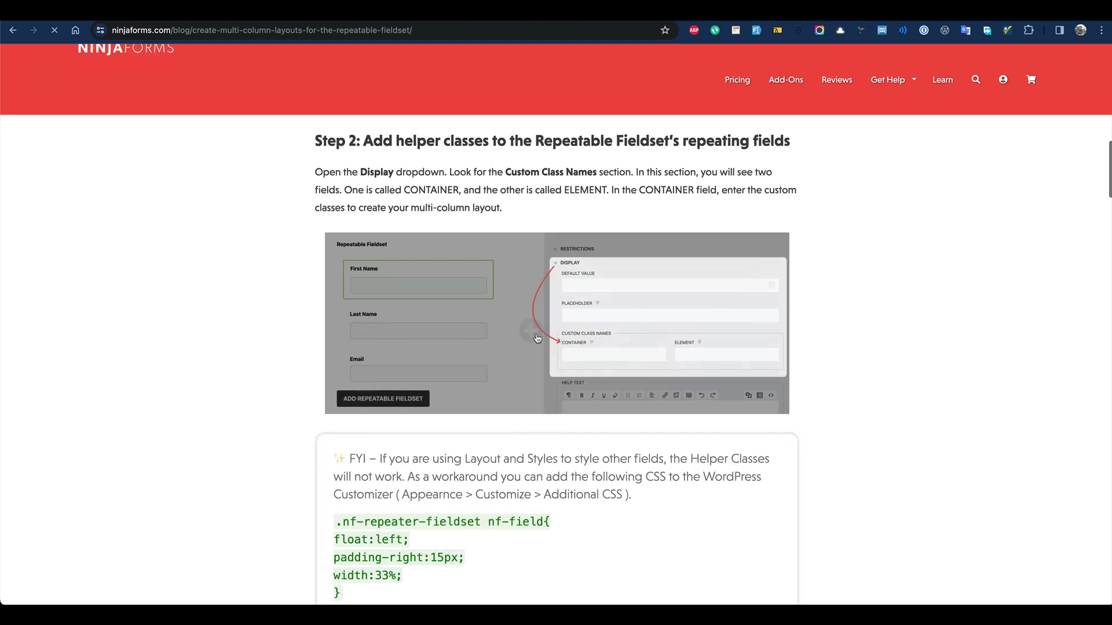
{"action": "scroll", "coordinate": [537, 338], "scroll_direction": "down", "scroll_amount": 8}
{"action": "left_click_drag", "start_coordinate": [339, 310], "coordinate": [373, 454]}
{"action": "left_click", "coordinate": [427, 416]}
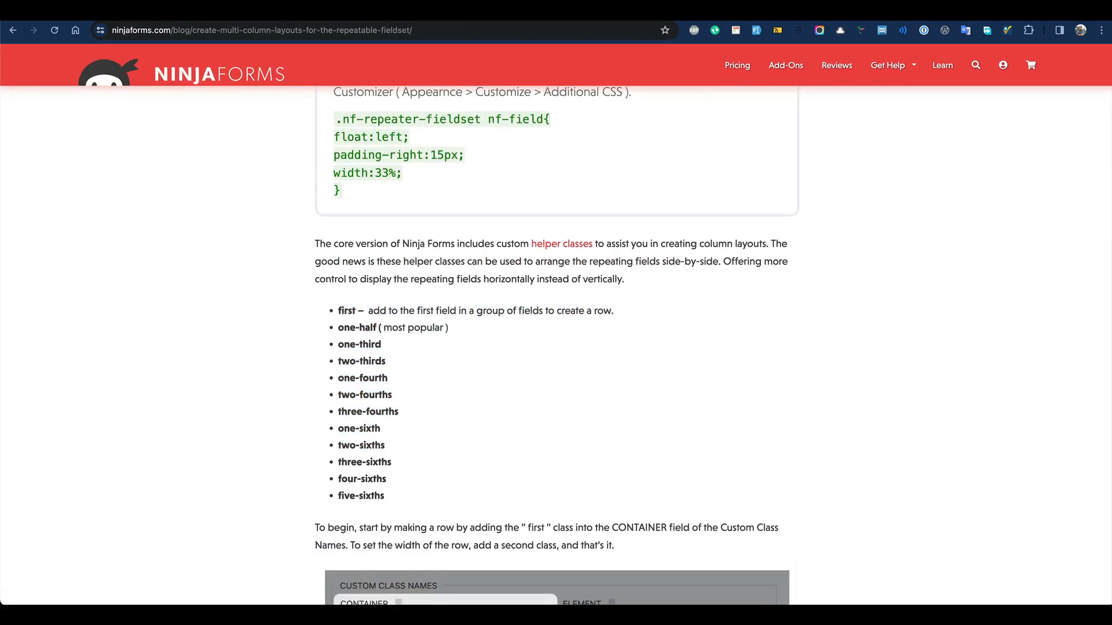
Set the First Name field's custom container class to "first" in its display settings.
{"action": "left_click", "coordinate": [429, 10]}
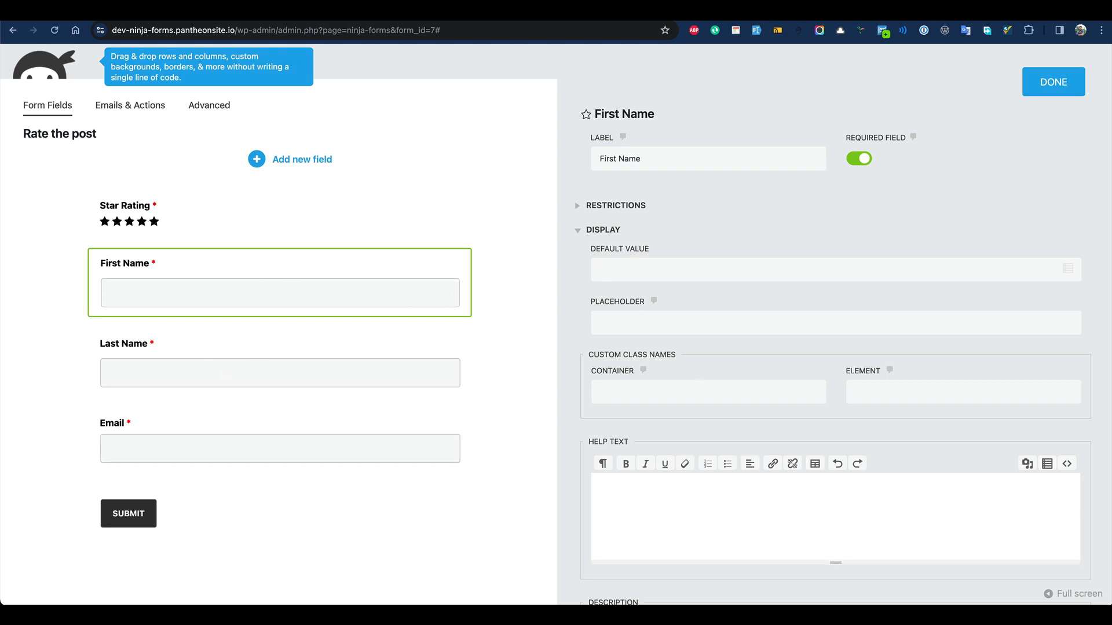
{"action": "scroll", "coordinate": [697, 388], "scroll_direction": "down", "scroll_amount": 6}
{"action": "left_click", "coordinate": [637, 436]}
{"action": "scroll", "coordinate": [710, 376], "scroll_direction": "down", "scroll_amount": 3}
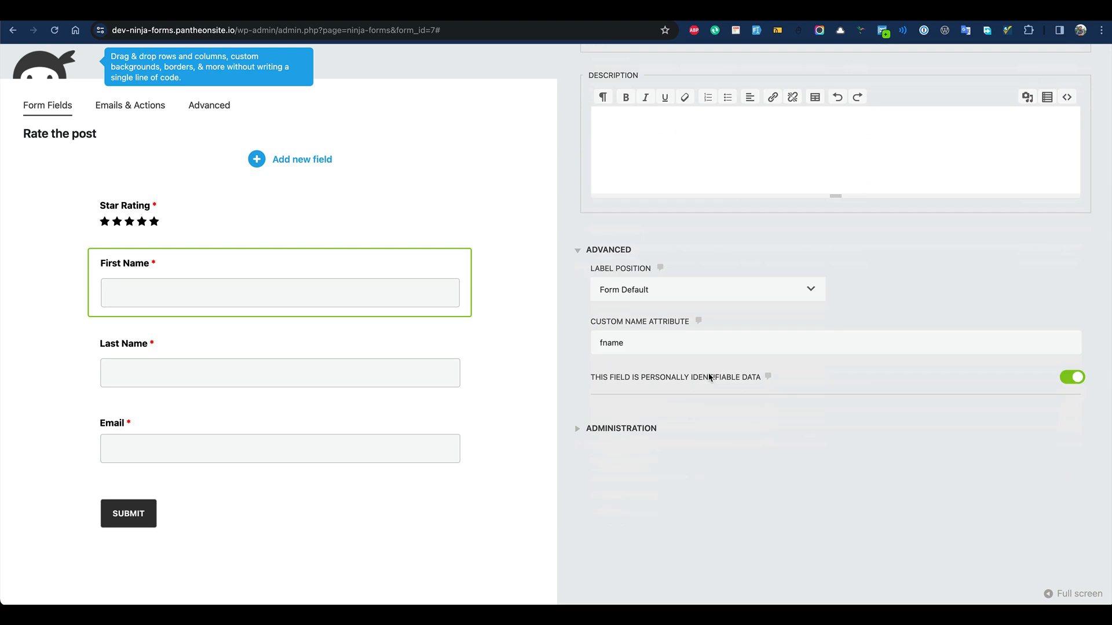
{"action": "left_click", "coordinate": [665, 405]}
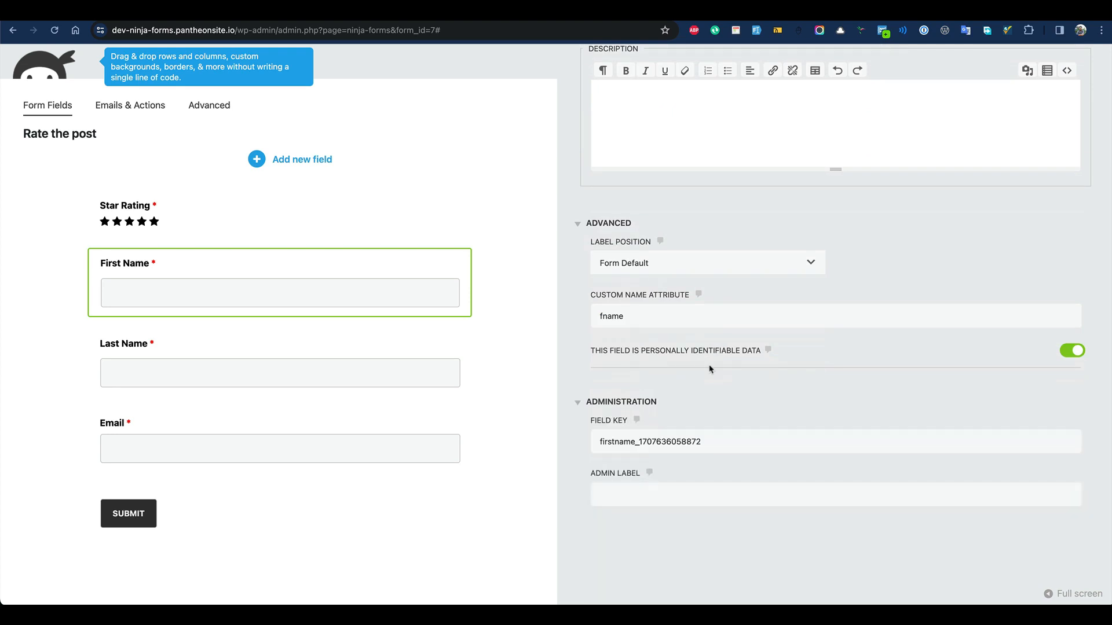
{"action": "scroll", "coordinate": [710, 369], "scroll_direction": "up", "scroll_amount": 10}
{"action": "left_click", "coordinate": [710, 368]}
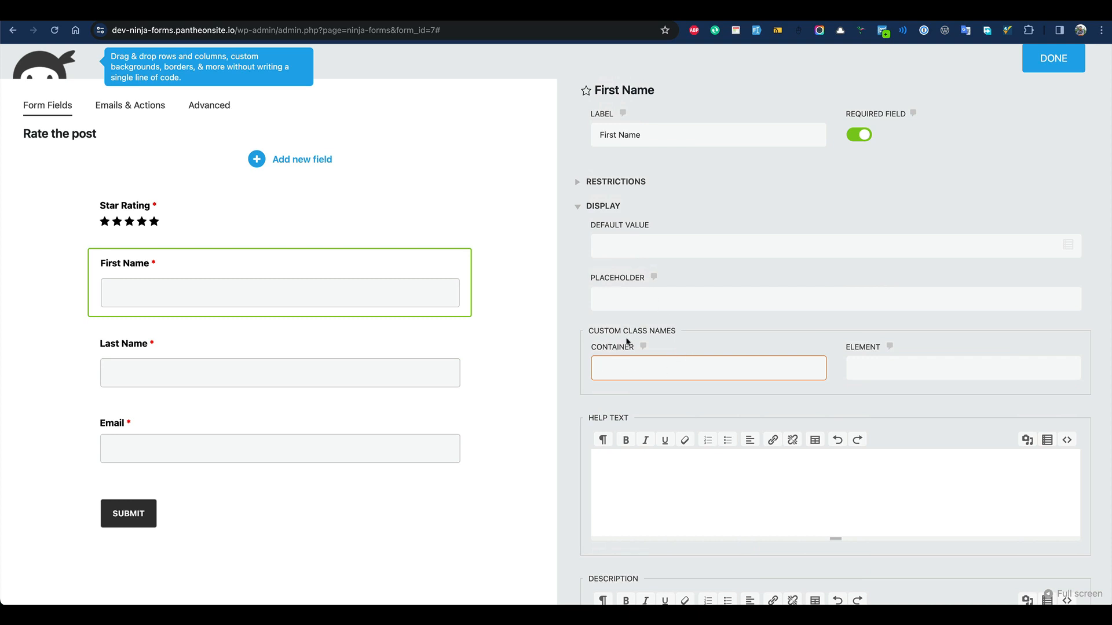
{"action": "type", "text": "first"}
Add the helper class "one-half" from the article to the First Name field's container class.
{"action": "left_click", "coordinate": [831, 14]}
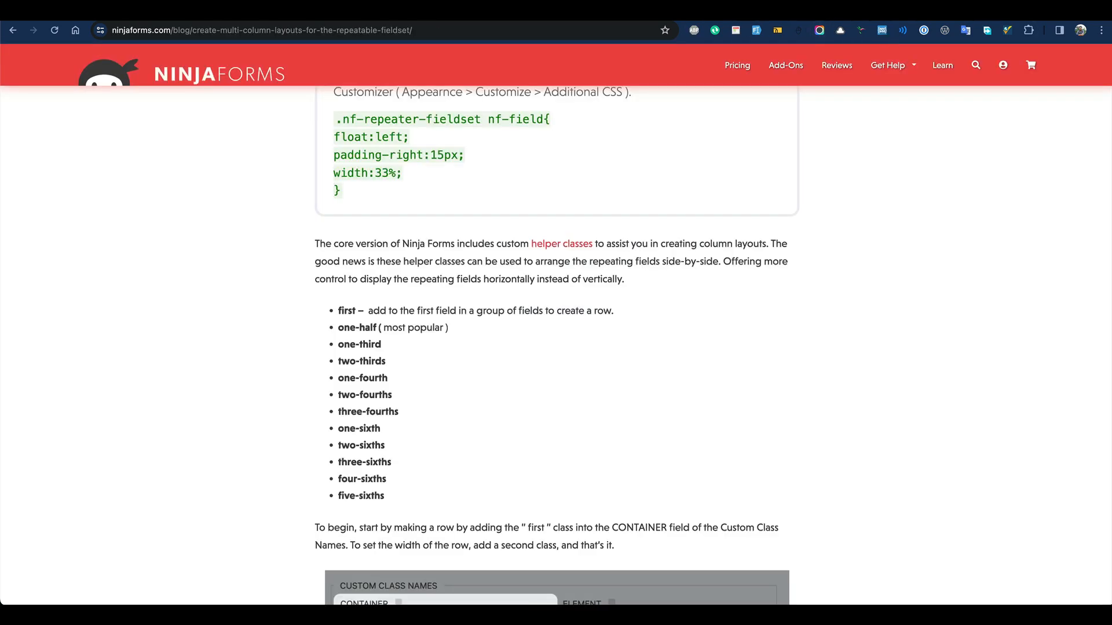
{"action": "left_click_drag", "start_coordinate": [378, 328], "coordinate": [338, 329]}
{"action": "left_click", "coordinate": [358, 14]}
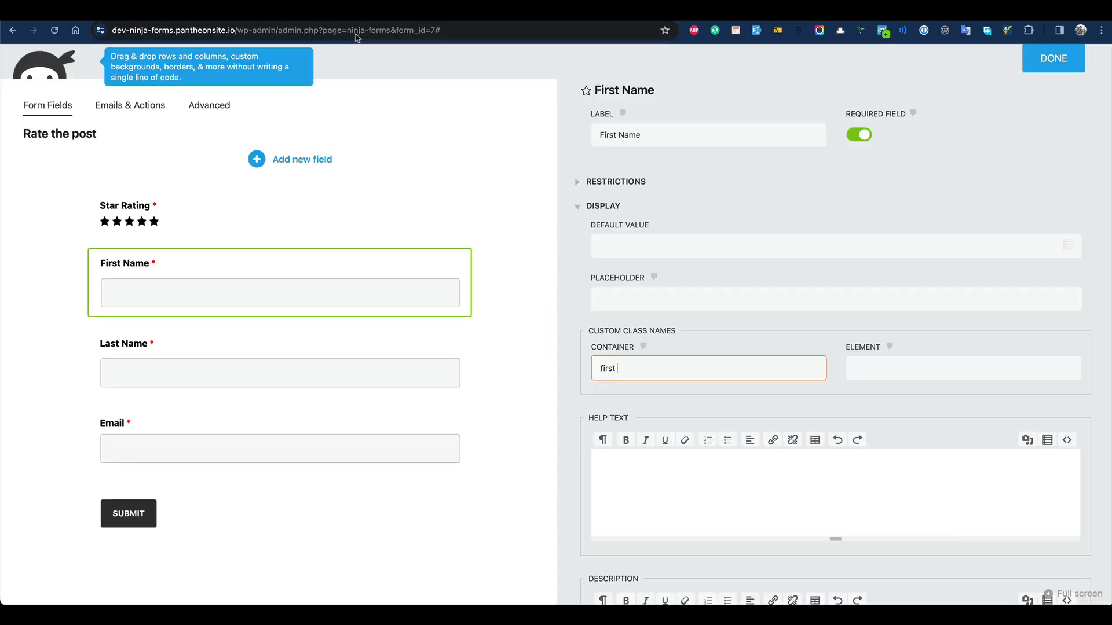
{"action": "type", "text": "one-half"}
{"action": "key", "text": "ctrl+Tab"}
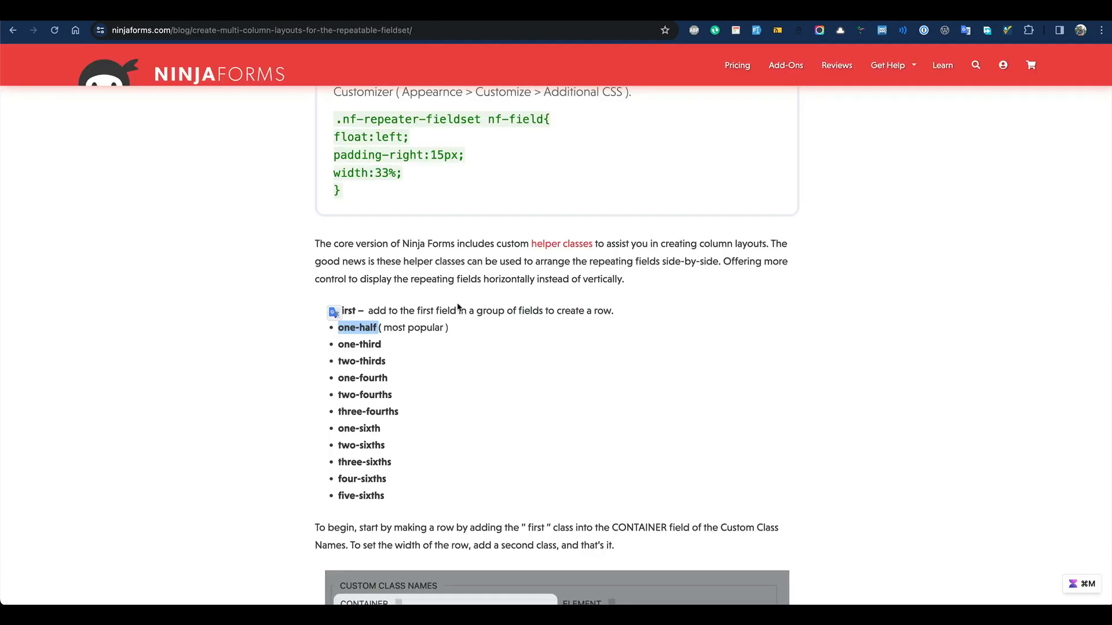
{"action": "key", "text": "ctrl+shift+Tab"}
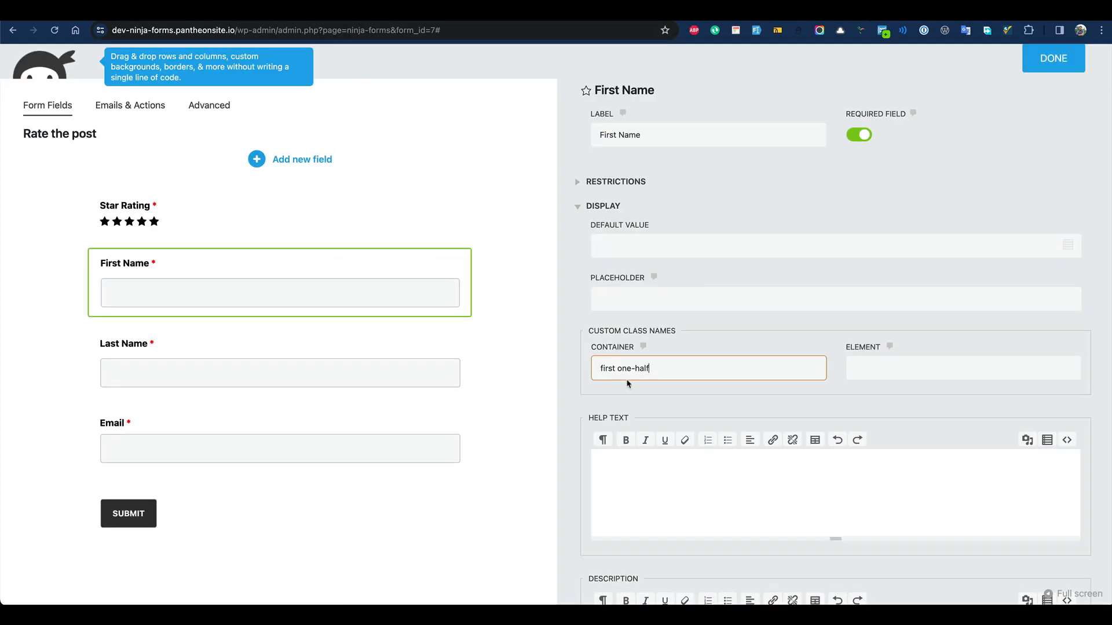
Set the Last Name field's container class to "one-half" and publish the form changes.
{"action": "left_click", "coordinate": [294, 372]}
{"action": "left_click", "coordinate": [604, 230]}
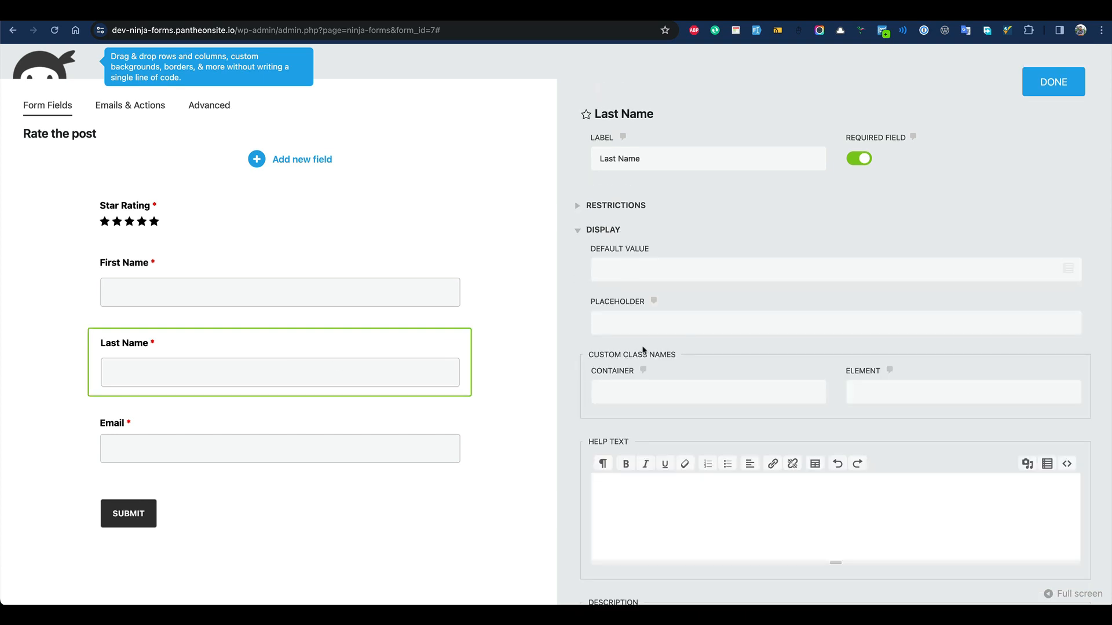
{"action": "left_click", "coordinate": [639, 394]}
{"action": "type", "text": "one-half"}
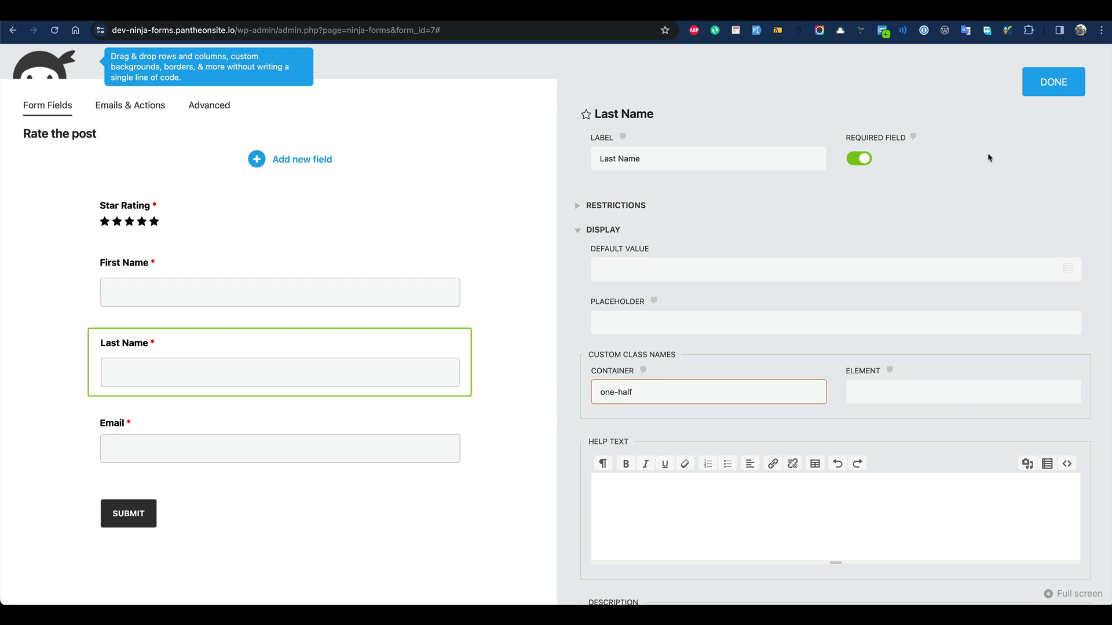
{"action": "left_click", "coordinate": [1064, 88]}
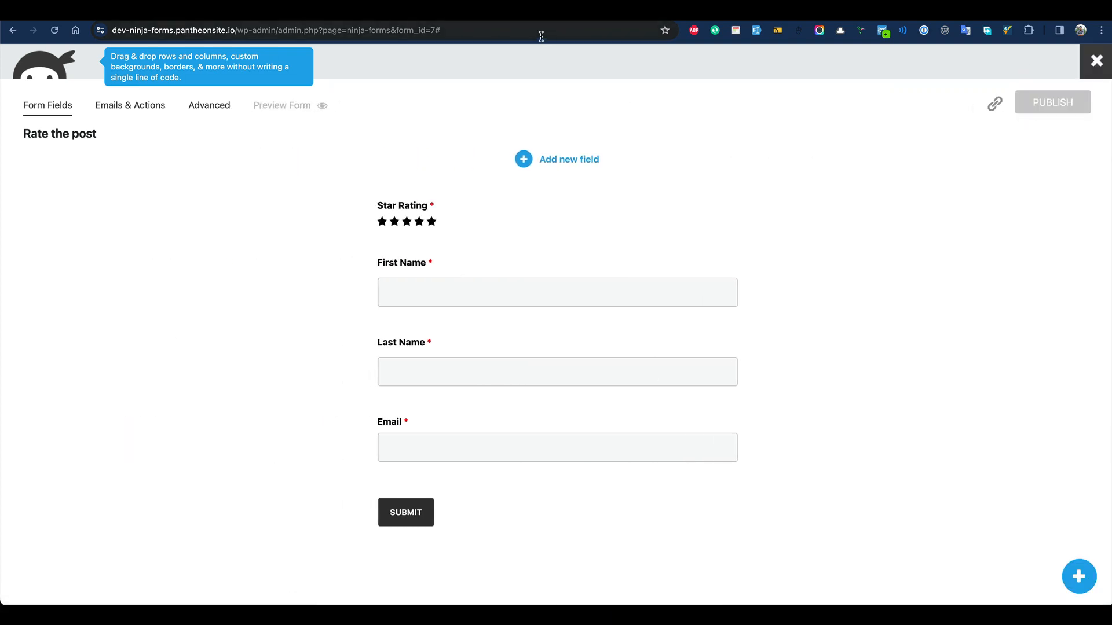
Reload the post page to check the form's two-column name layout.
{"action": "key", "text": "ctrl+Tab"}
{"action": "left_click", "coordinate": [55, 30]}
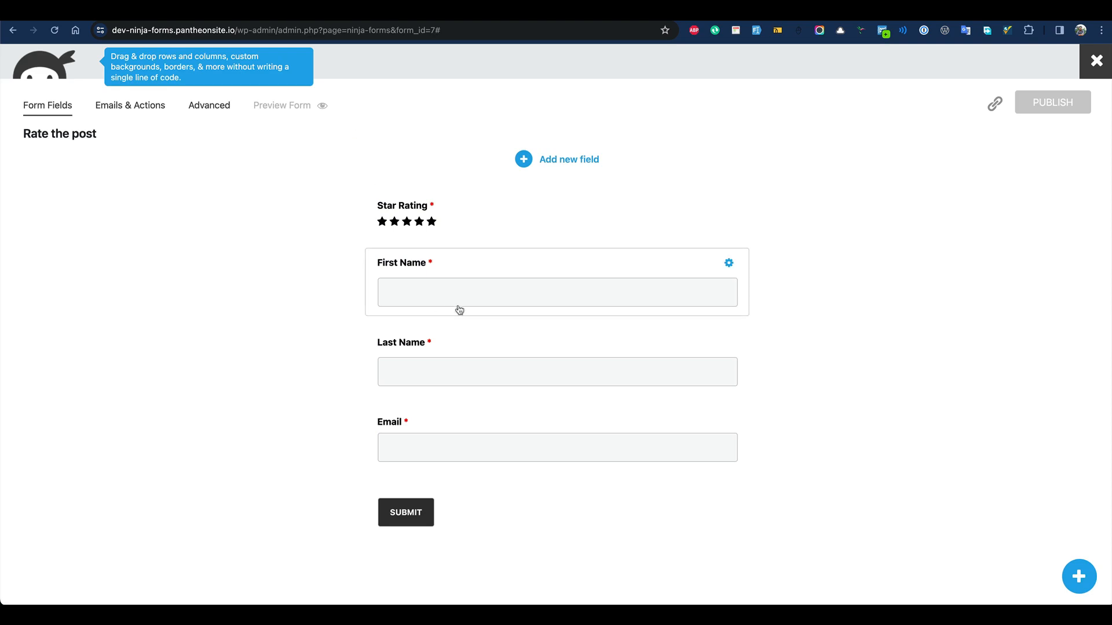
Set the First Name field's default value to the WordPress merge tag {wp:user_first_name}.
{"action": "left_click", "coordinate": [477, 296]}
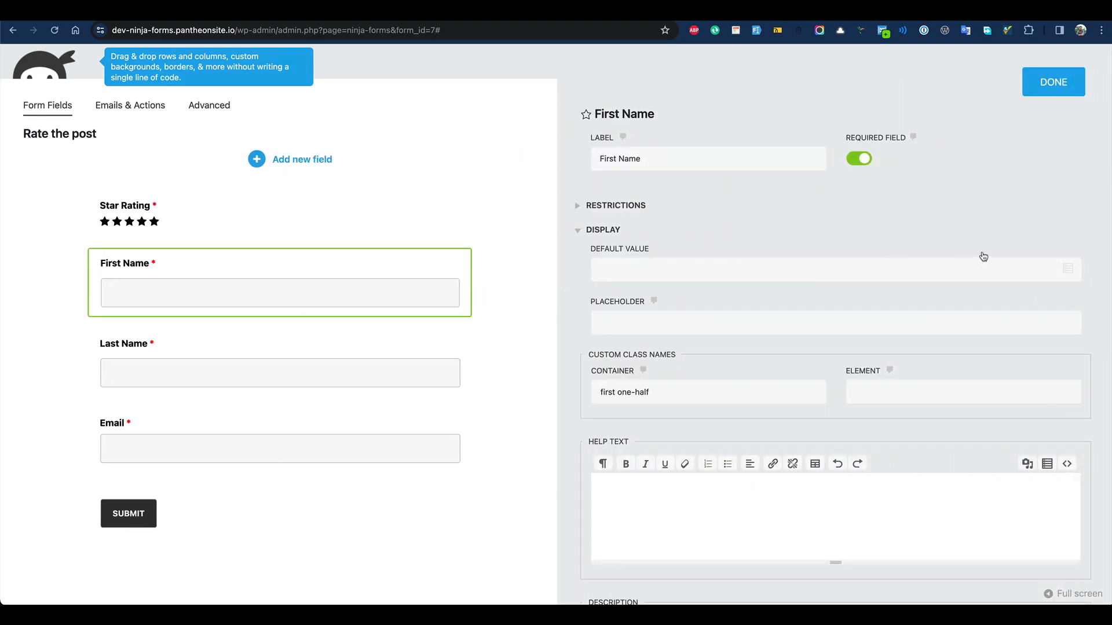
{"action": "left_click", "coordinate": [1062, 269]}
{"action": "type", "text": "{"}
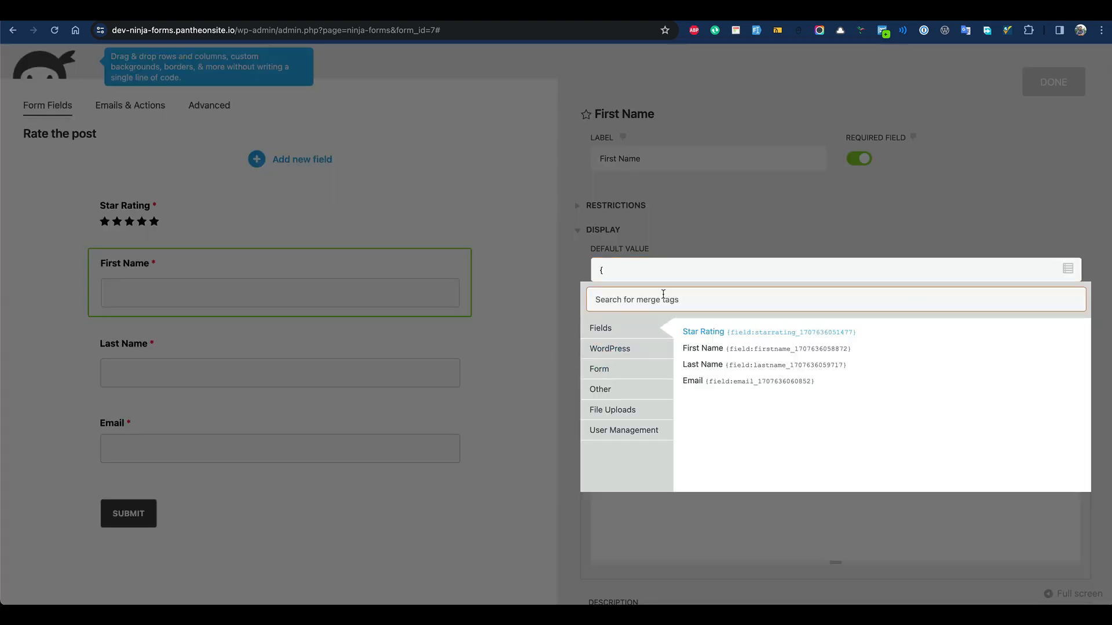
{"action": "left_click", "coordinate": [629, 354]}
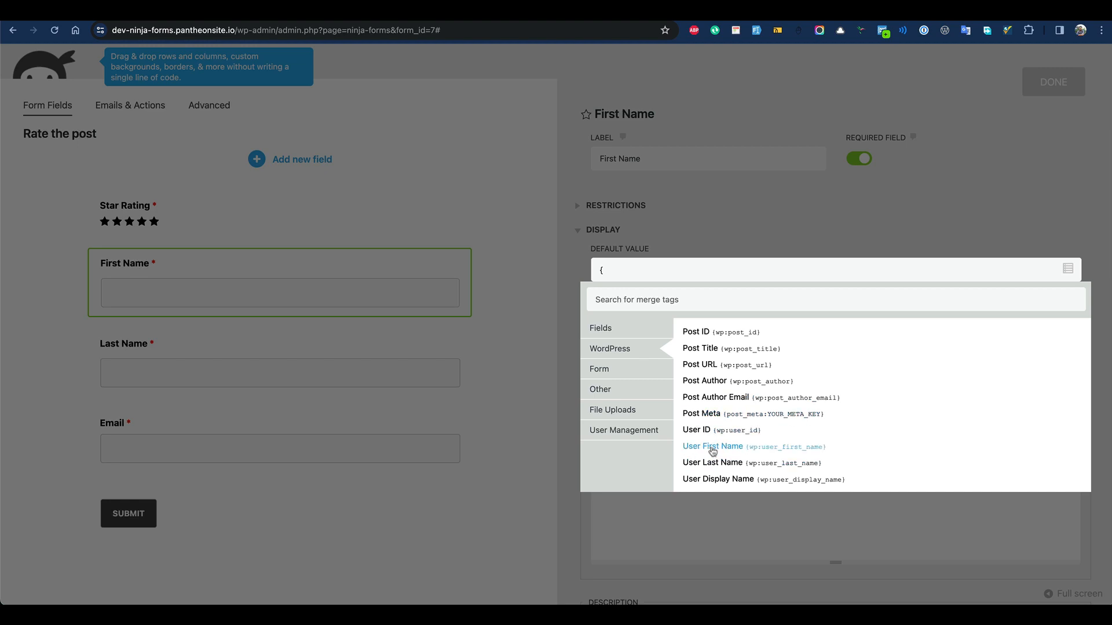
{"action": "left_click", "coordinate": [732, 450]}
Set the Last Name field's default value to the WordPress merge tag {wp:user_last_name}.
{"action": "left_click", "coordinate": [312, 362]}
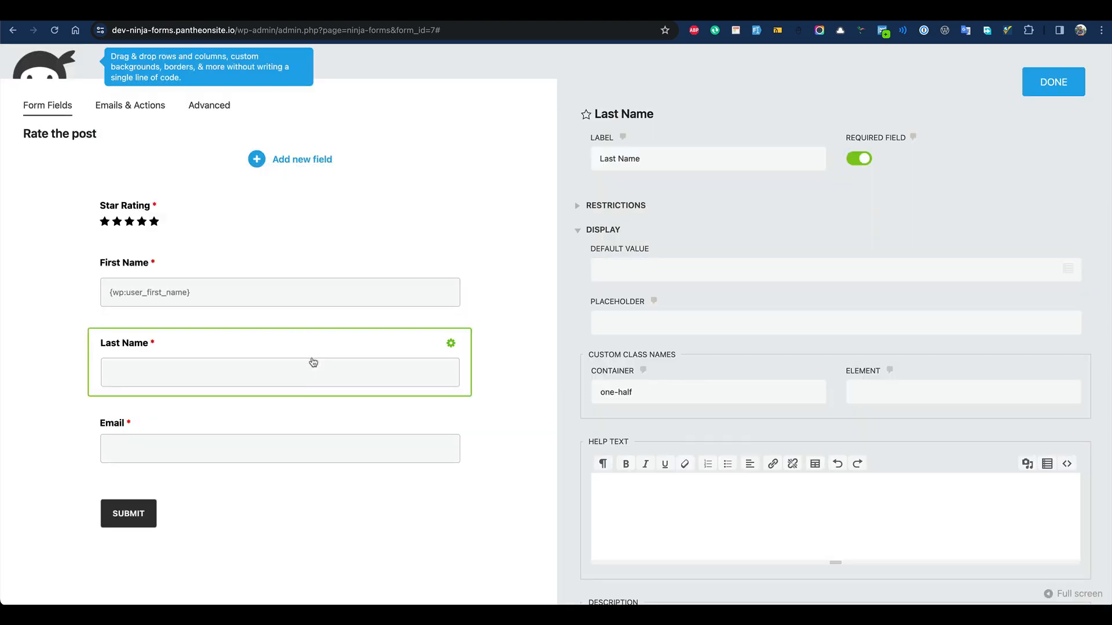
{"action": "left_click", "coordinate": [1069, 269]}
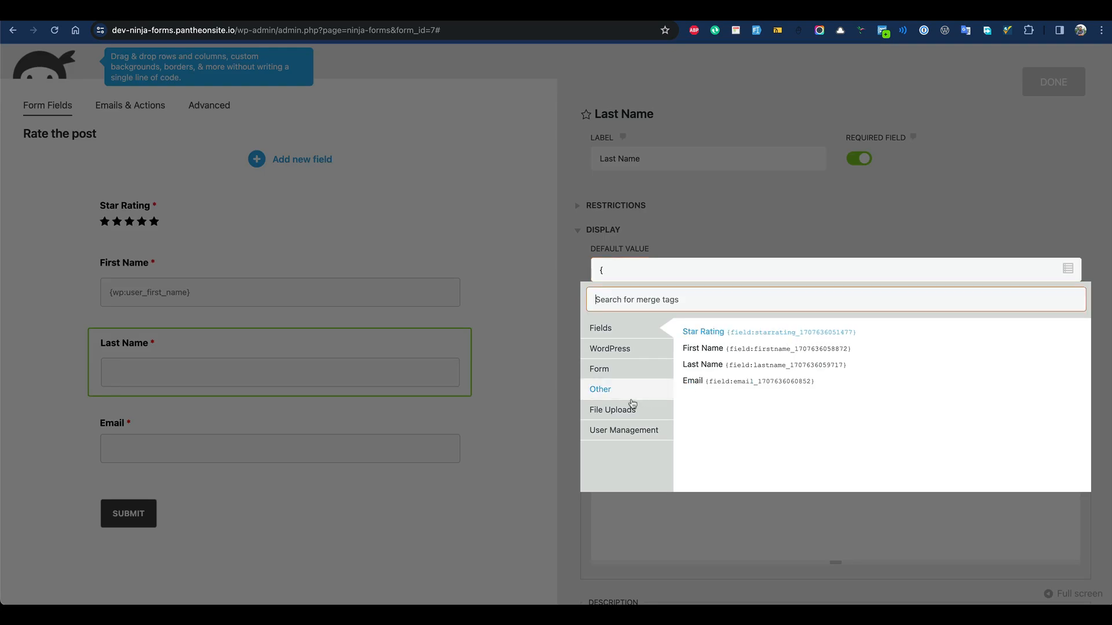
{"action": "left_click", "coordinate": [614, 349]}
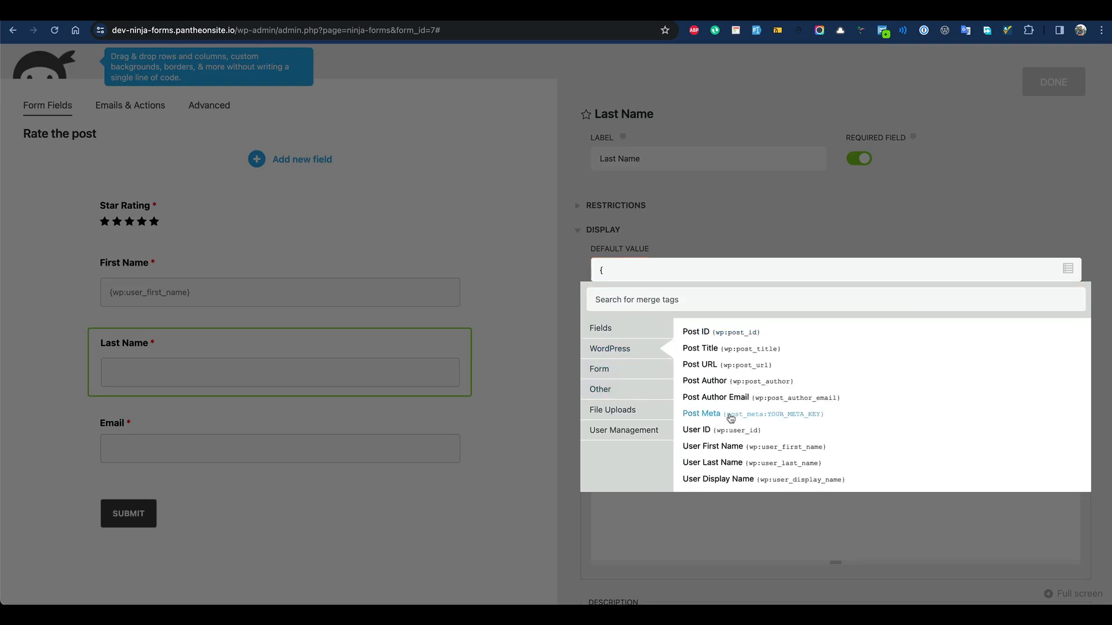
{"action": "left_click", "coordinate": [723, 463]}
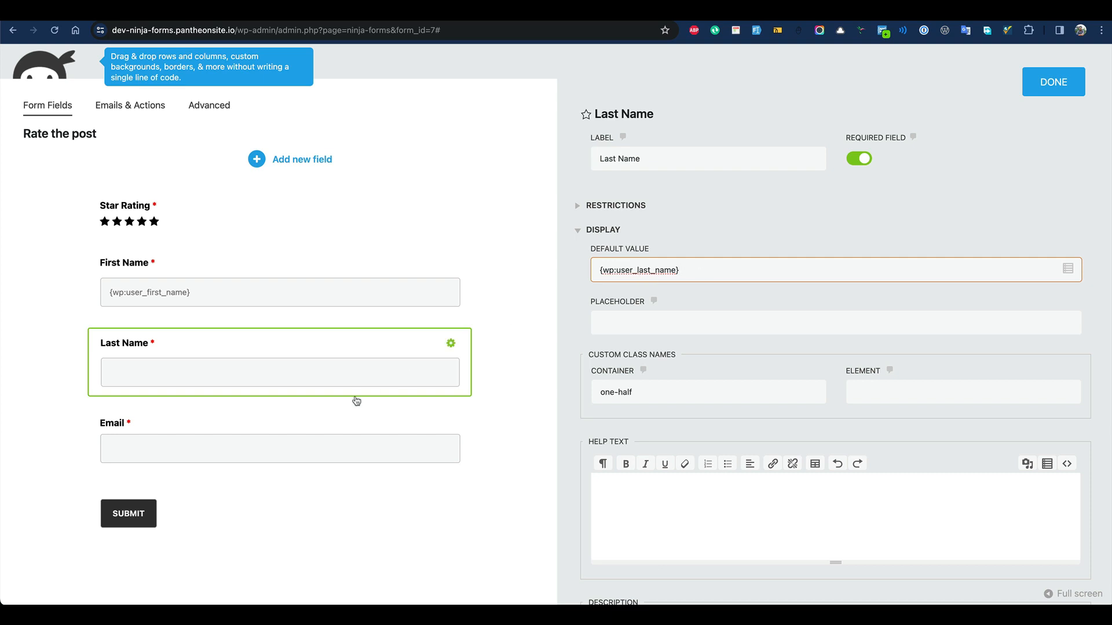
Set the Email field's default value to the merge tag {wp:user_email} and publish the form changes.
{"action": "left_click", "coordinate": [355, 446]}
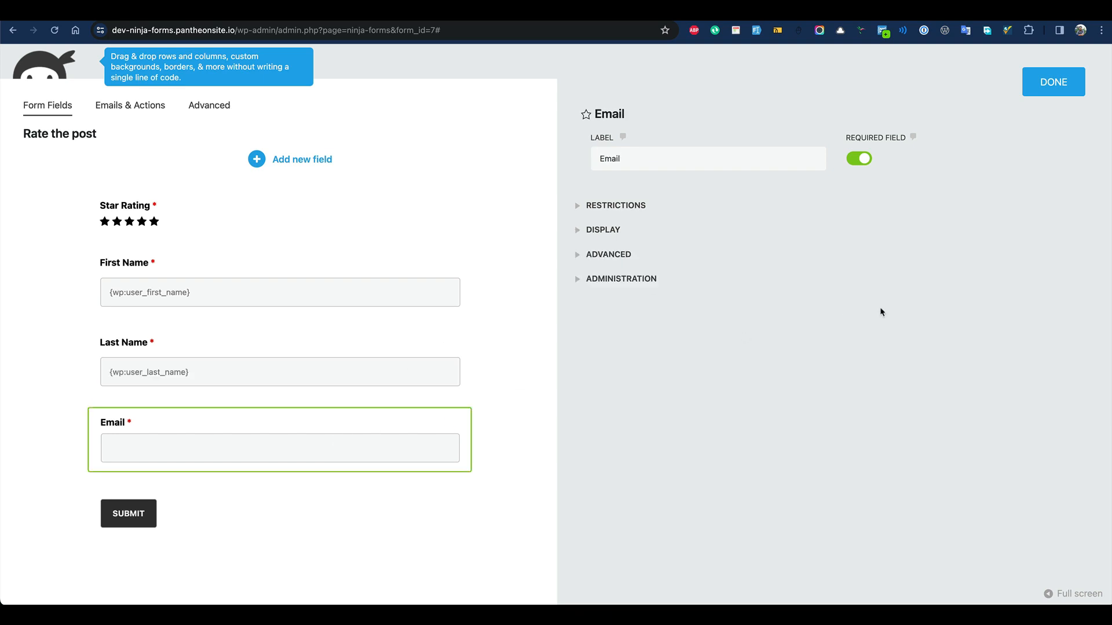
{"action": "left_click", "coordinate": [590, 229]}
{"action": "left_click", "coordinate": [1067, 270]}
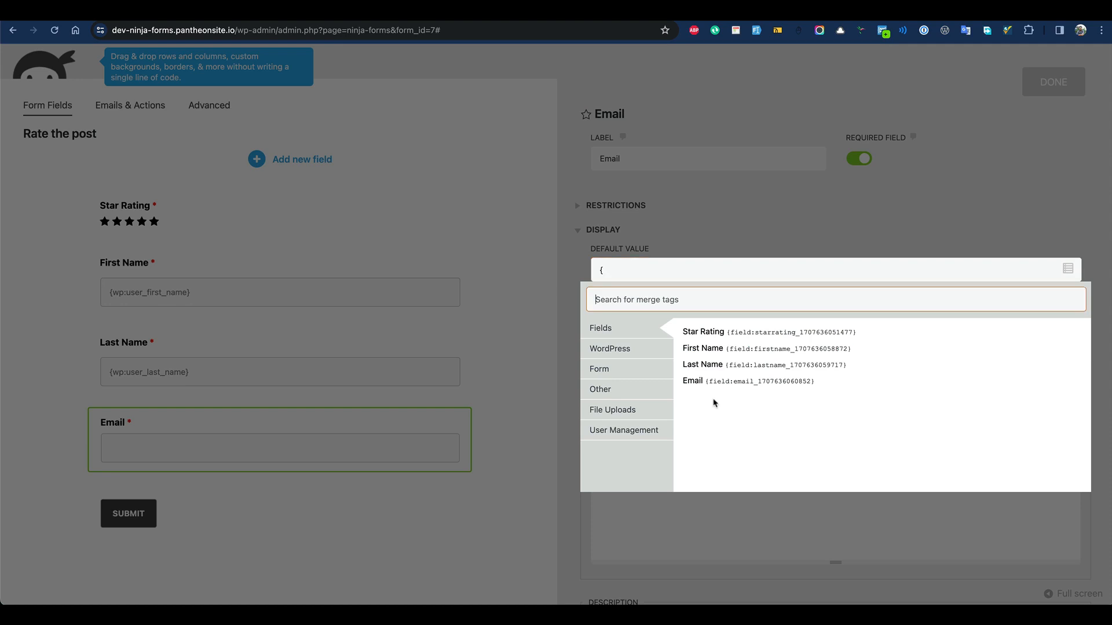
{"action": "left_click", "coordinate": [637, 349]}
{"action": "scroll", "coordinate": [738, 476], "scroll_direction": "down", "scroll_amount": 3}
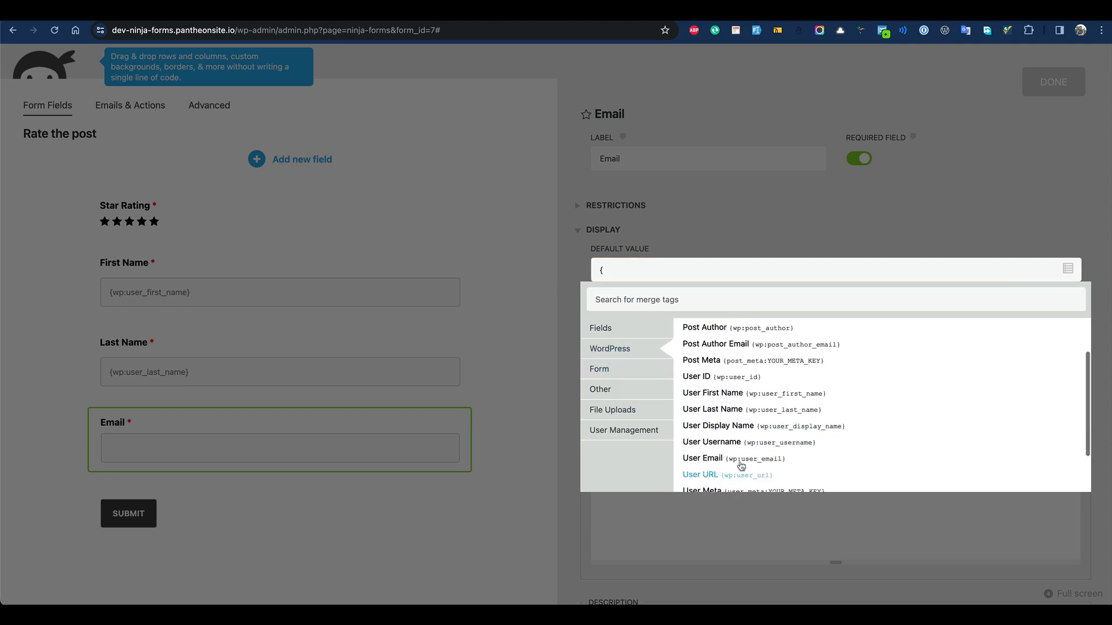
{"action": "left_click", "coordinate": [735, 461]}
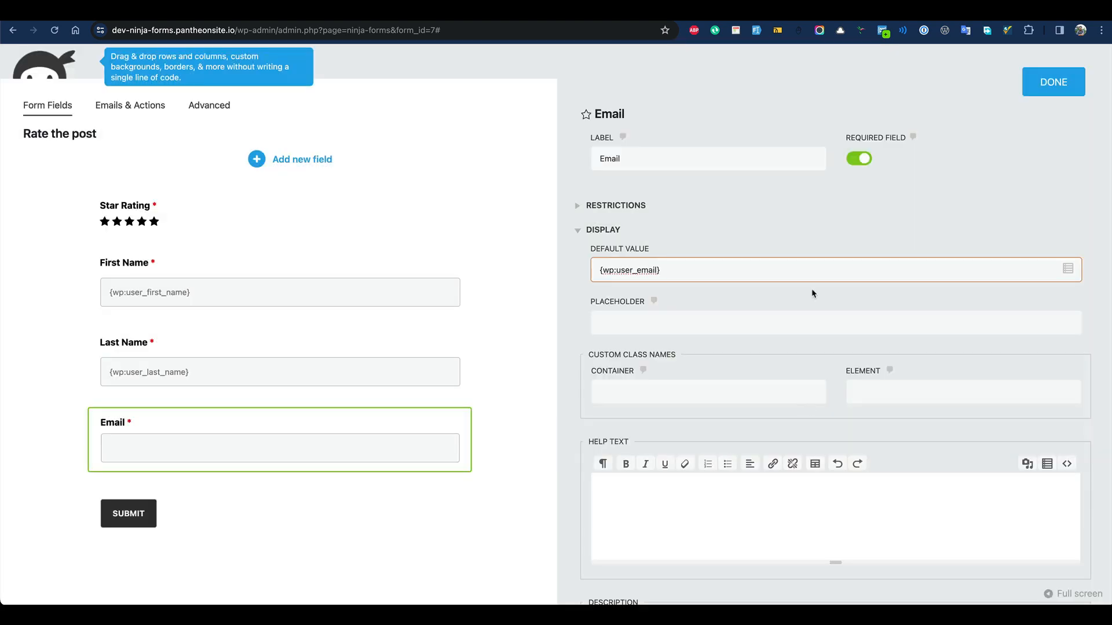
{"action": "left_click", "coordinate": [1051, 88]}
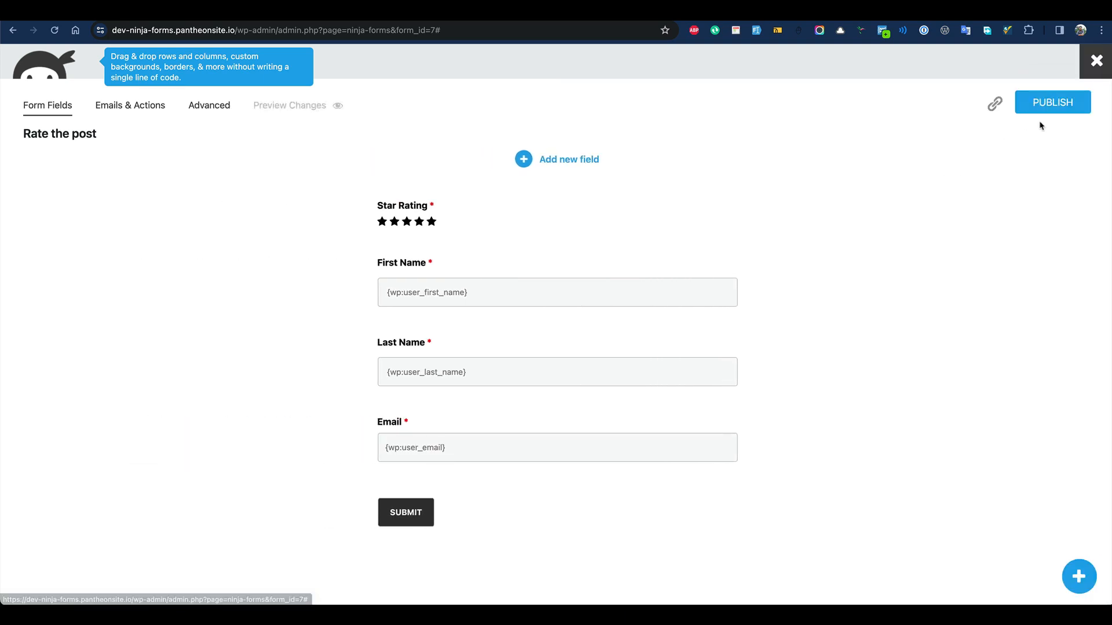
{"action": "left_click", "coordinate": [1053, 106]}
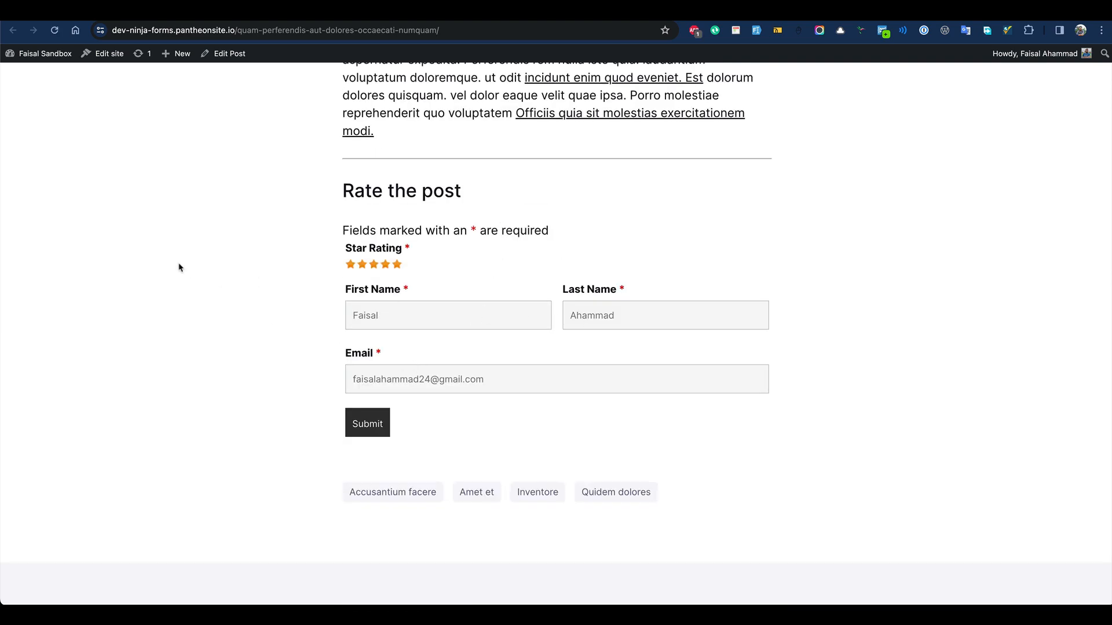
Open the post's URL in an incognito window and check the form's name and email fields as a logged-out visitor.
{"action": "left_click", "coordinate": [269, 32]}
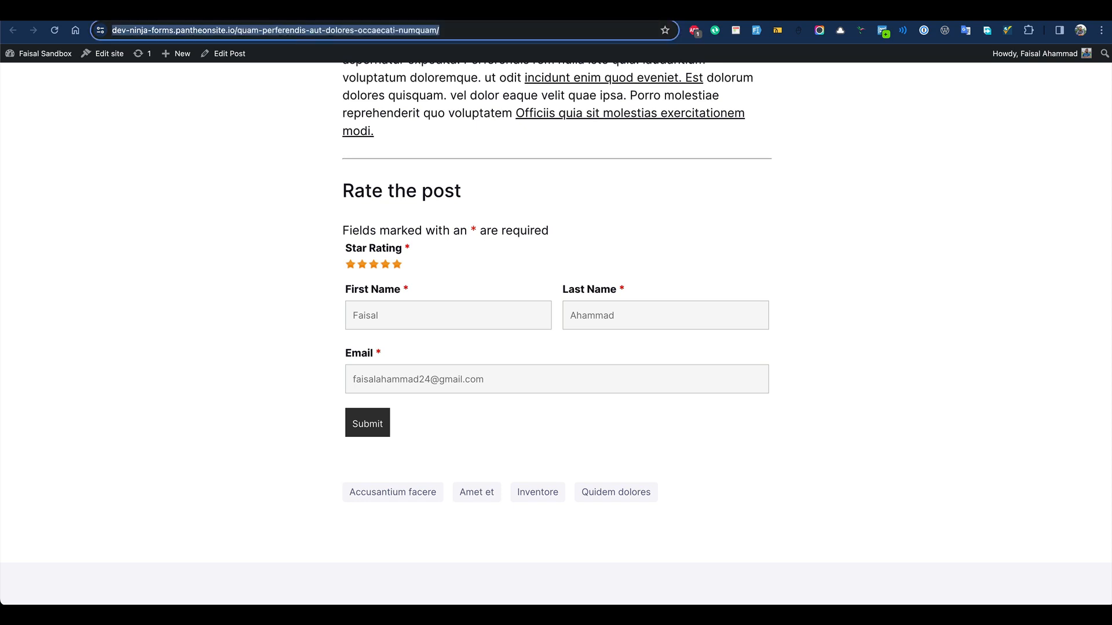
{"action": "left_click", "coordinate": [100, 10]}
{"action": "left_click", "coordinate": [133, 31]}
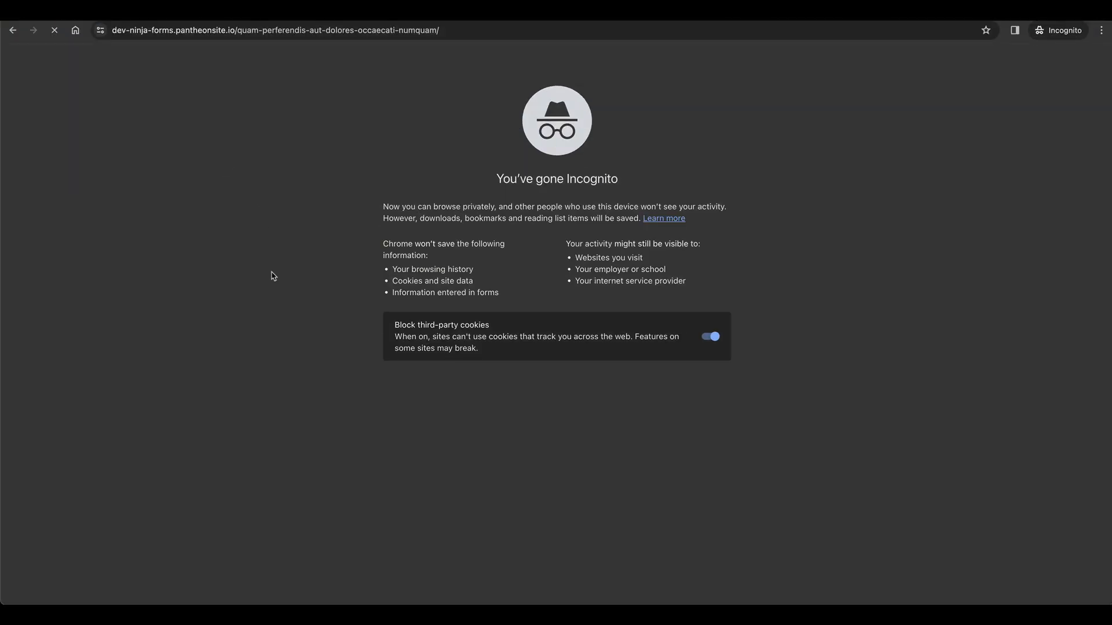
{"action": "scroll", "coordinate": [269, 346], "scroll_direction": "down", "scroll_amount": 20}
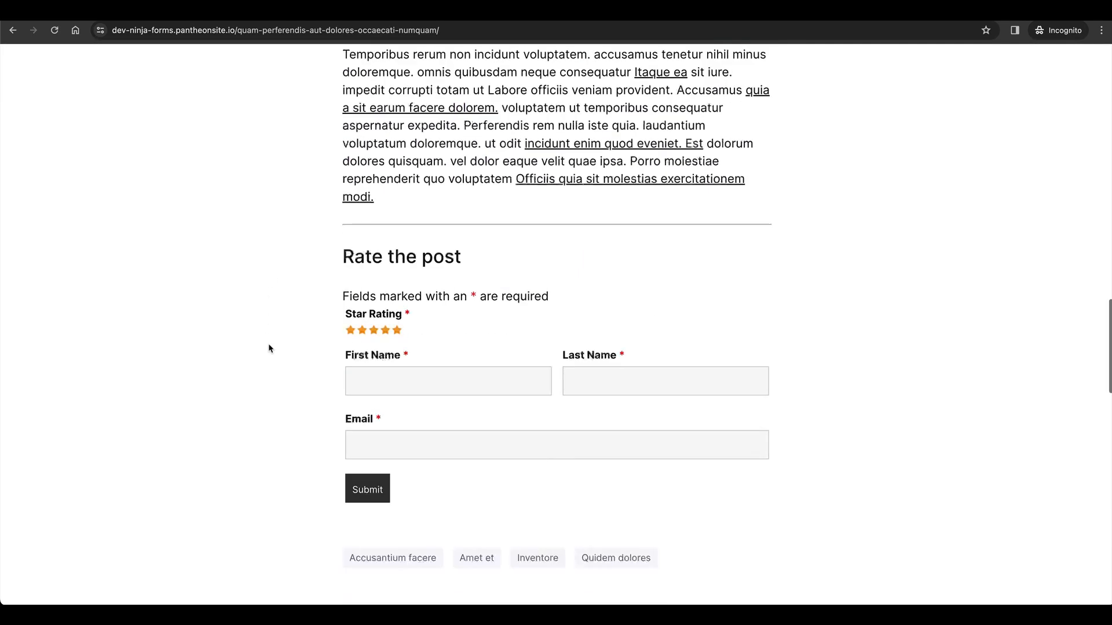
{"action": "left_click", "coordinate": [498, 291]}
{"action": "left_click", "coordinate": [618, 288]}
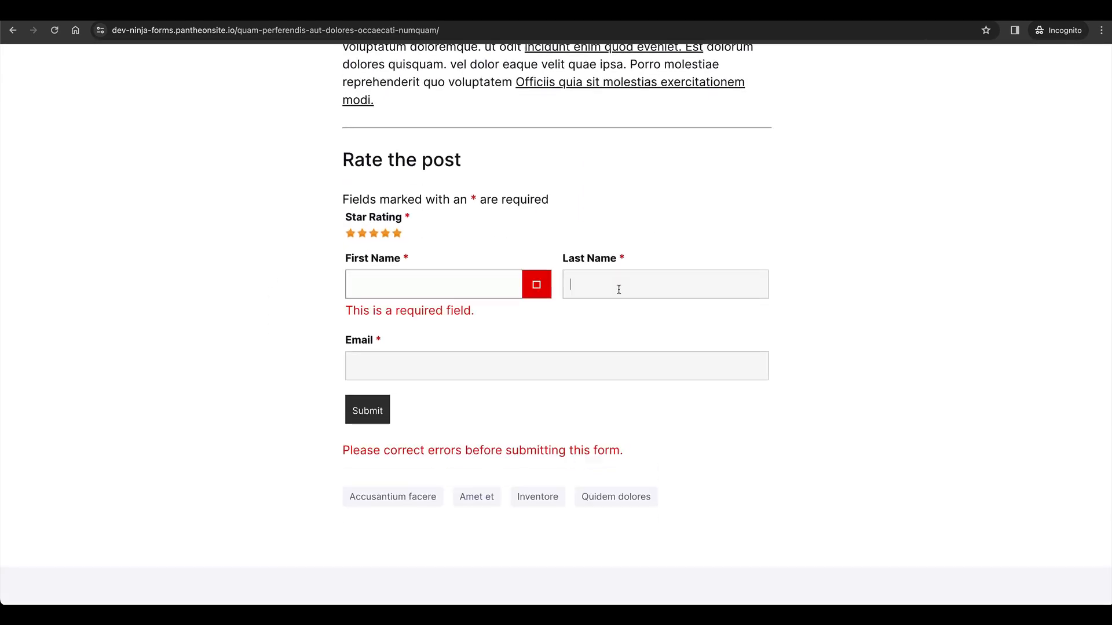
{"action": "left_click", "coordinate": [556, 362]}
{"action": "left_click", "coordinate": [296, 313]}
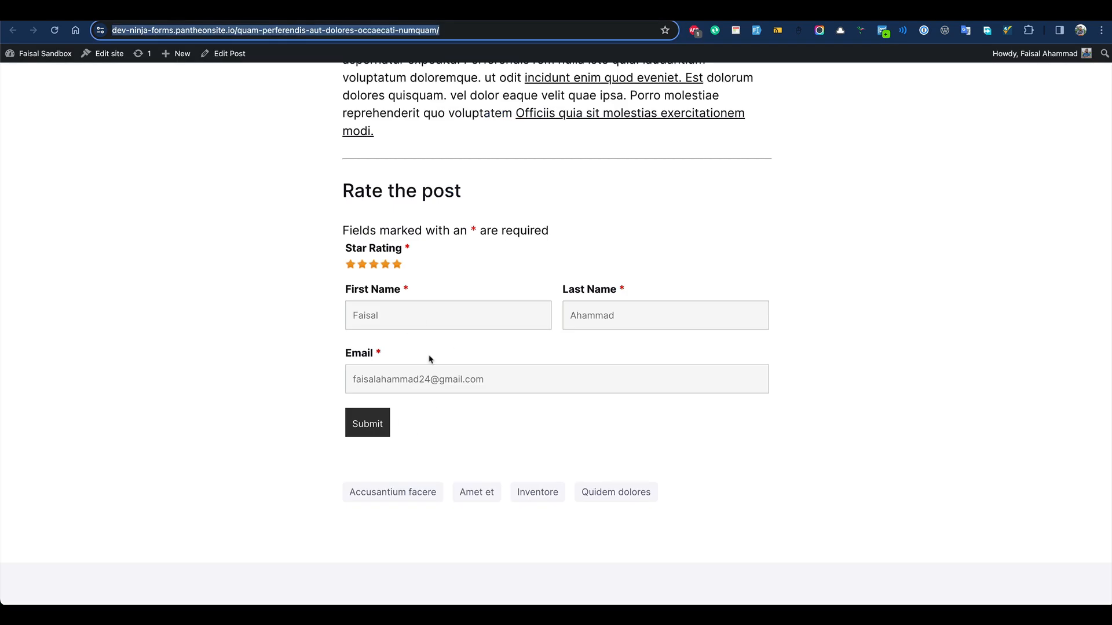
Submit the prefilled rating form on the post in the logged-in browser window.
{"action": "left_click", "coordinate": [295, 397]}
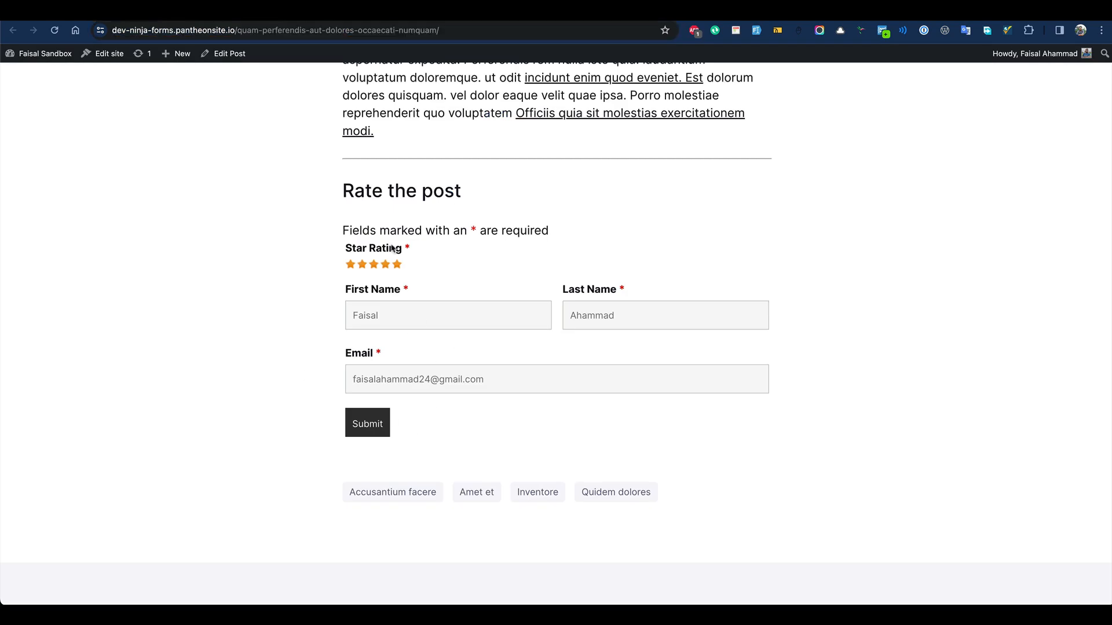
{"action": "left_click", "coordinate": [370, 425]}
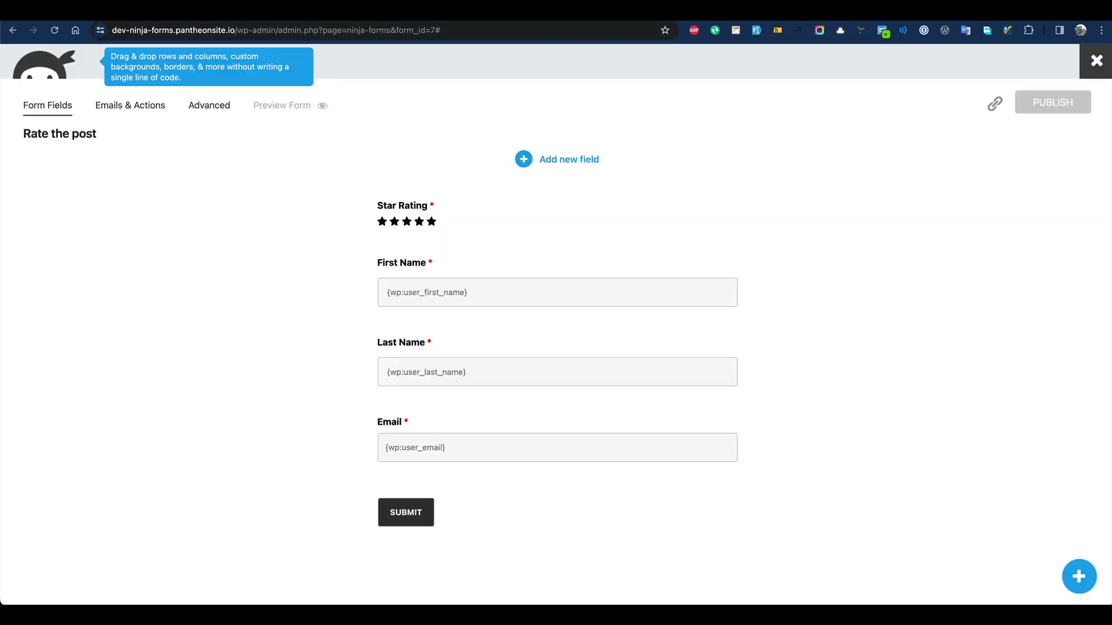
Close the form builder and open the Ninja Forms submissions page to review the rating form's entries.
{"action": "left_click", "coordinate": [1096, 60]}
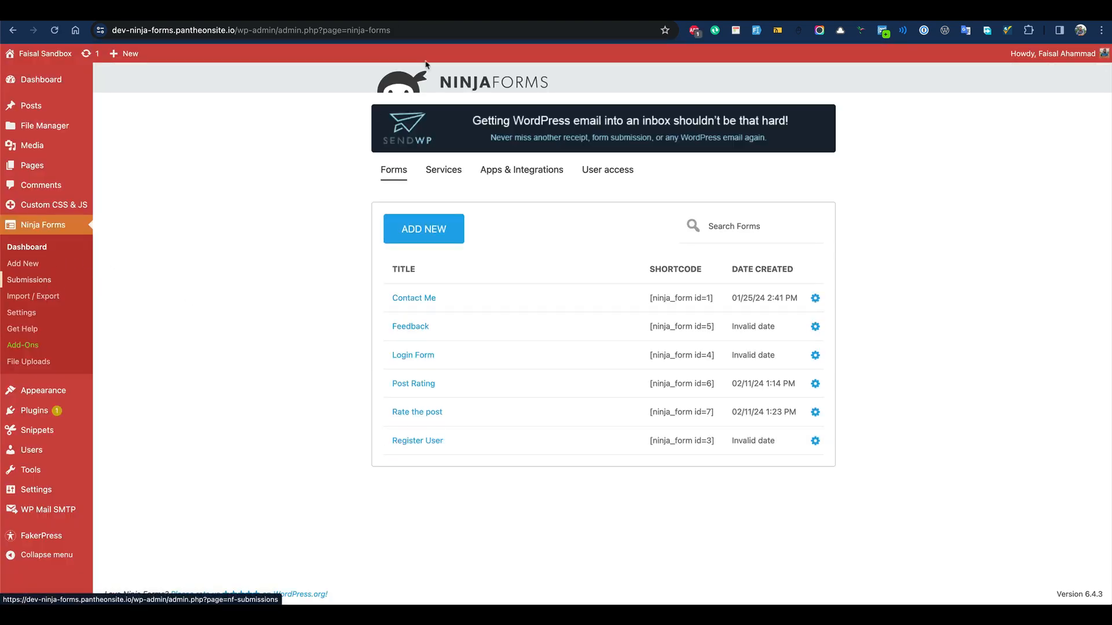
{"action": "left_click", "coordinate": [452, 14]}
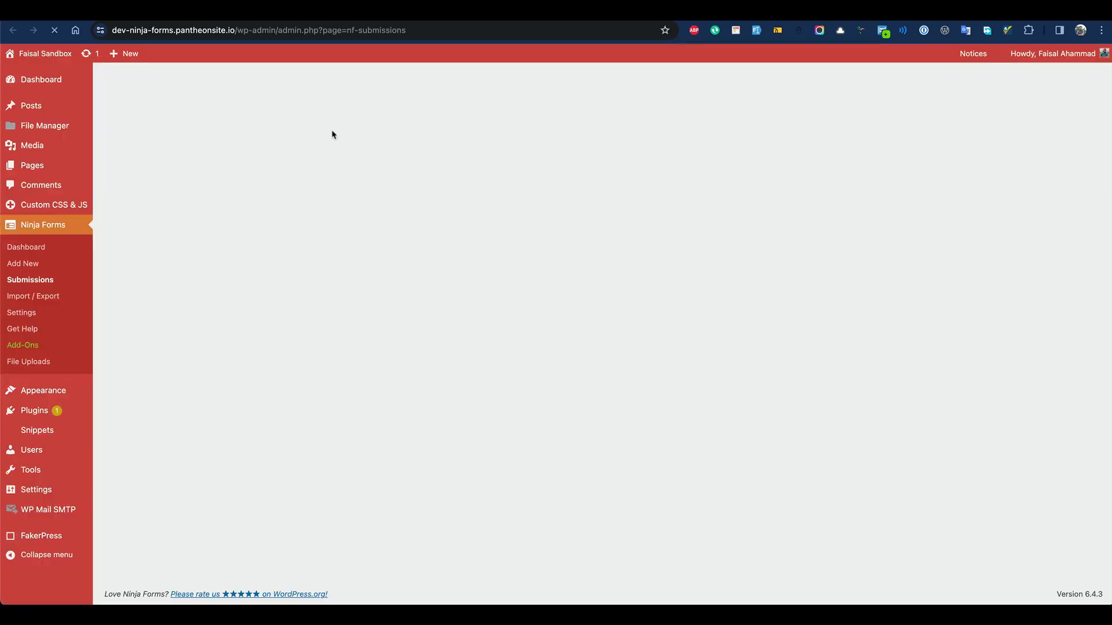
{"action": "left_click", "coordinate": [150, 120]}
{"action": "left_click", "coordinate": [154, 197]}
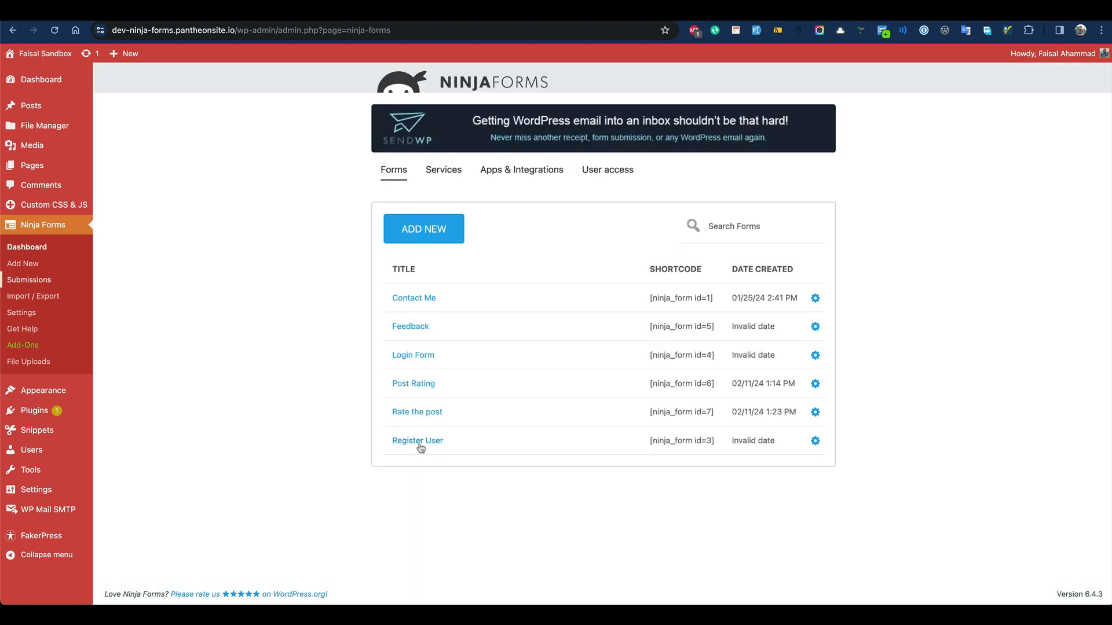
Reopen the "Rate the post" form from the Ninja Forms dashboard for editing.
{"action": "left_click", "coordinate": [417, 445]}
{"action": "left_click", "coordinate": [14, 30]}
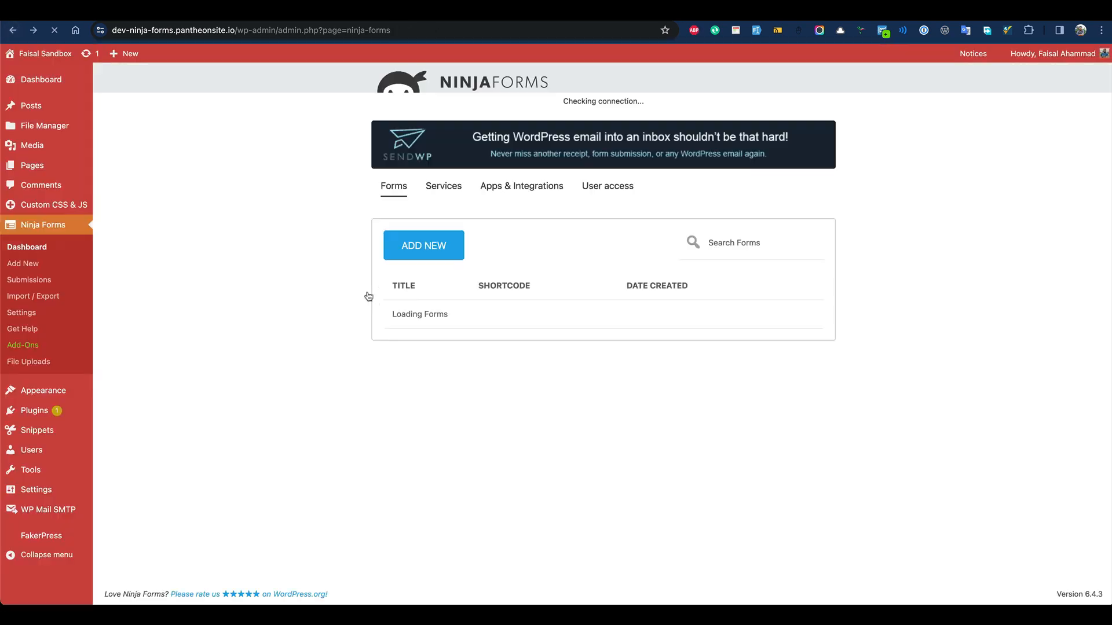
{"action": "left_click", "coordinate": [427, 414]}
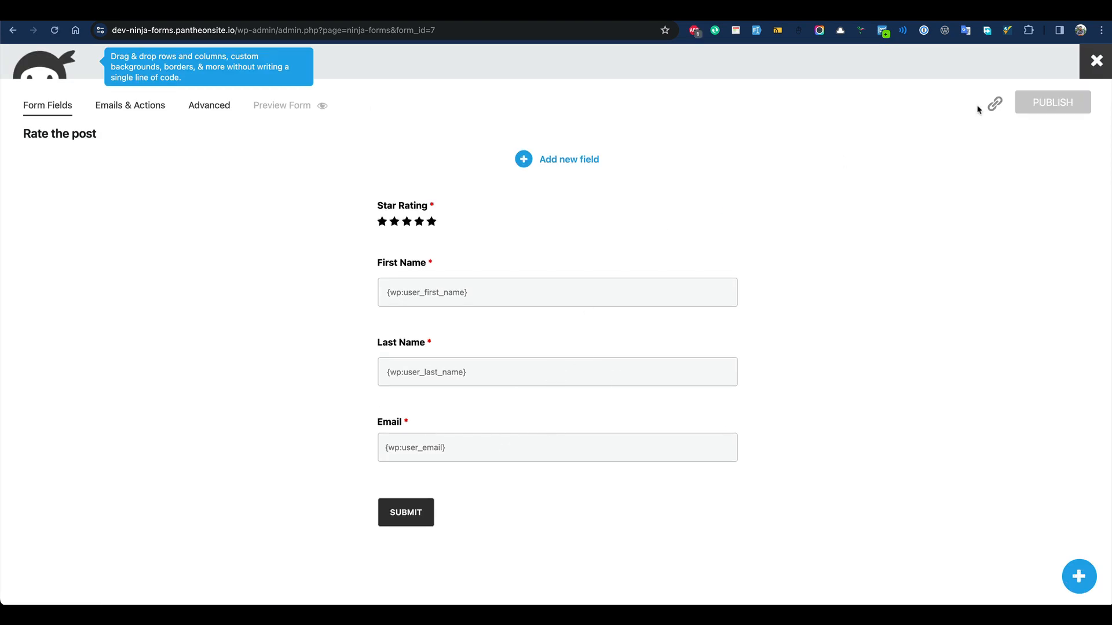
Add a Hidden field between the Email field and the Submit button and label it "Post Info".
{"action": "left_click", "coordinate": [561, 159]}
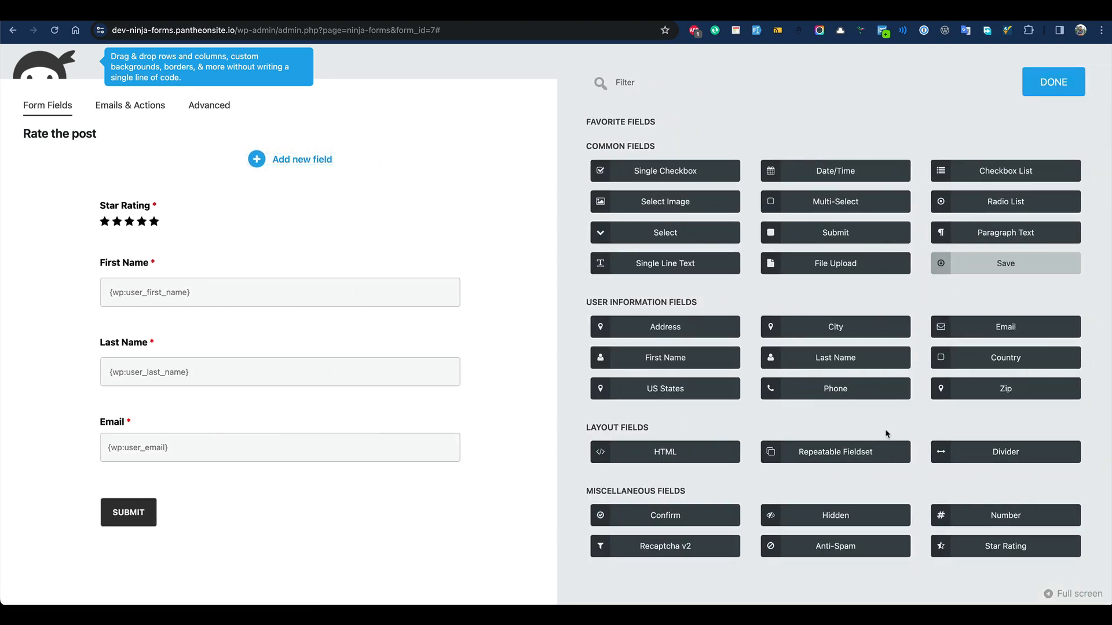
{"action": "type", "text": "hi"}
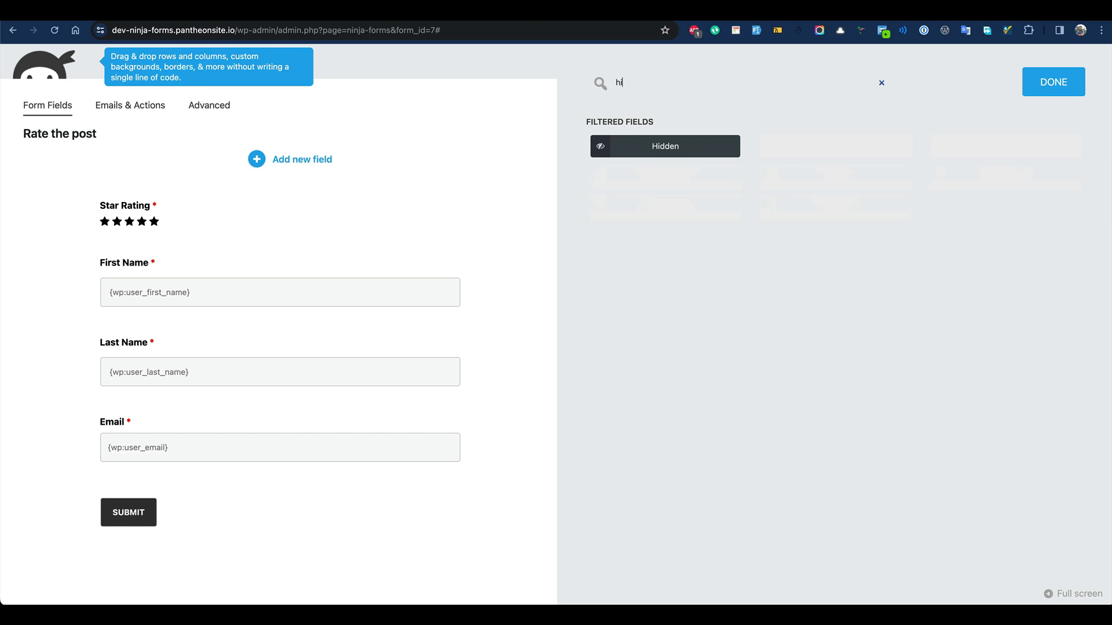
{"action": "left_click", "coordinate": [660, 142]}
{"action": "left_click", "coordinate": [199, 559]}
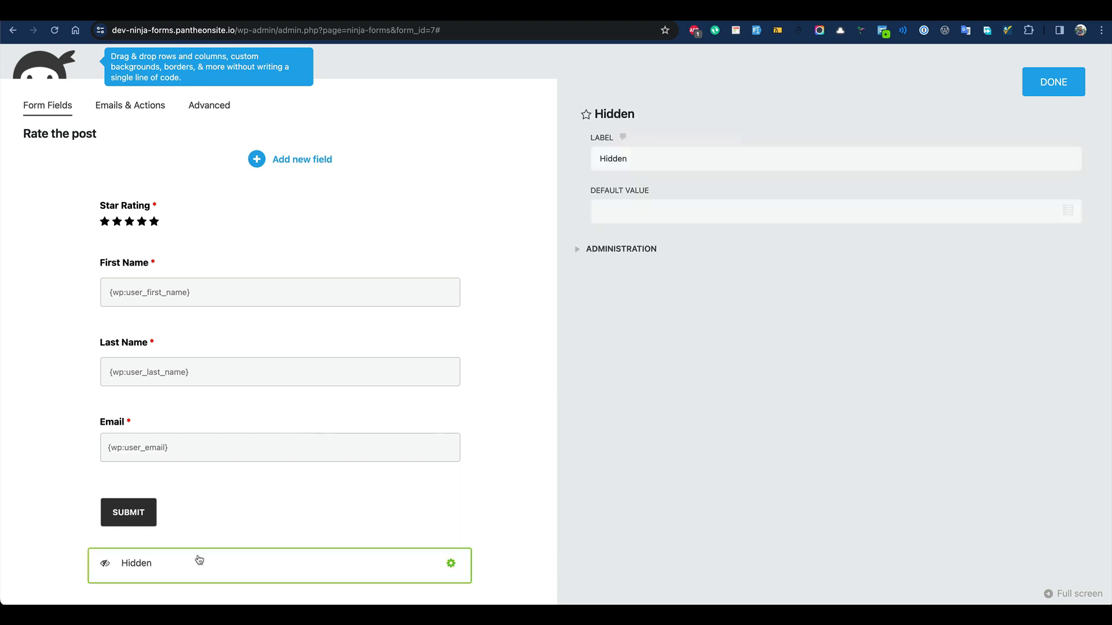
{"action": "left_click_drag", "start_coordinate": [174, 543], "coordinate": [206, 486]}
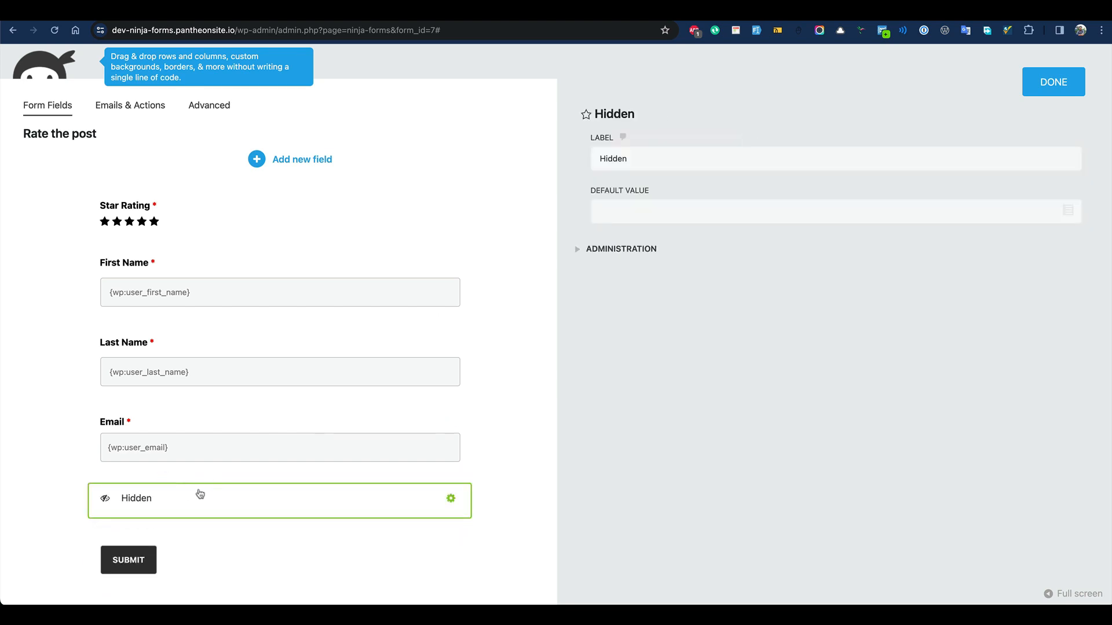
{"action": "double_click", "coordinate": [649, 159]}
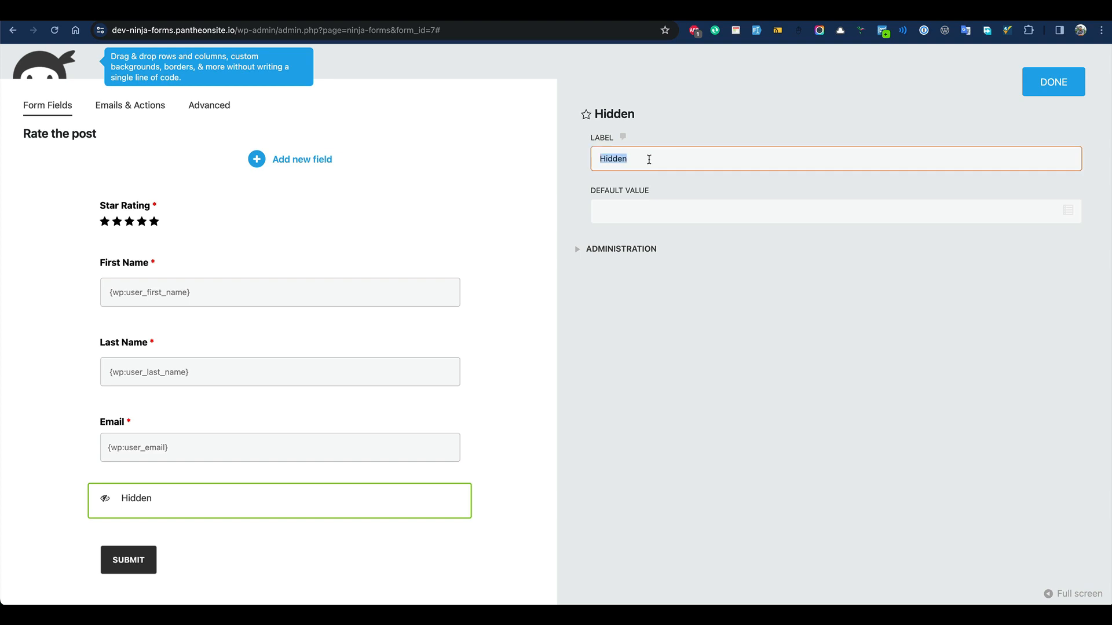
{"action": "type", "text": "Post Info"}
Set the Post Info field's default value to "{wp:post_id} - {wp:post_title}" using the WordPress merge tags.
{"action": "left_click", "coordinate": [676, 211]}
{"action": "left_click", "coordinate": [1067, 210]}
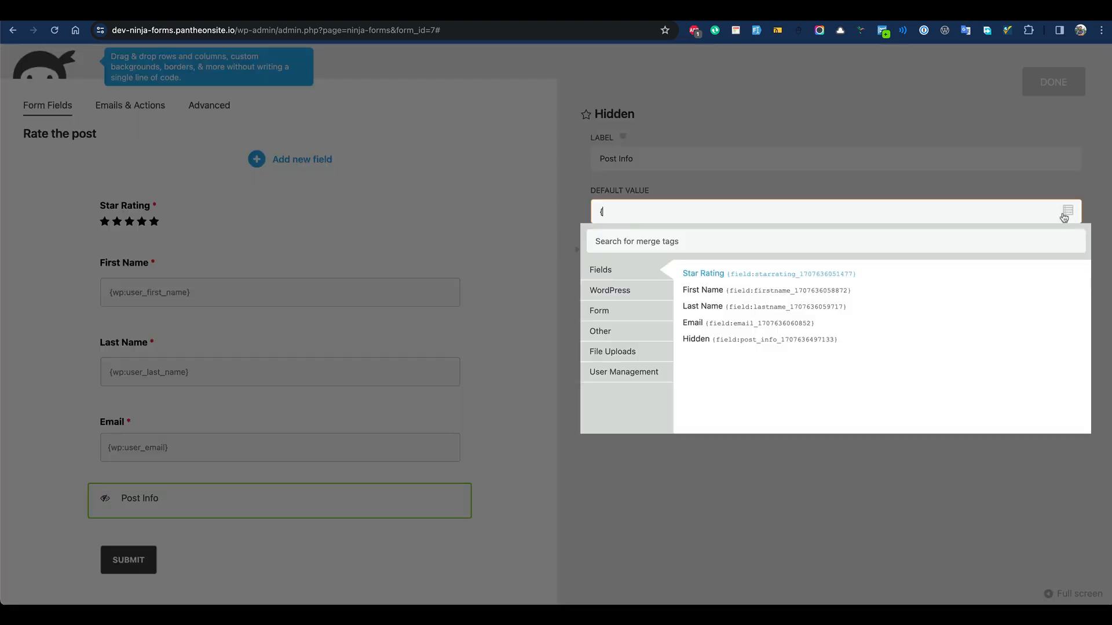
{"action": "left_click", "coordinate": [623, 291]}
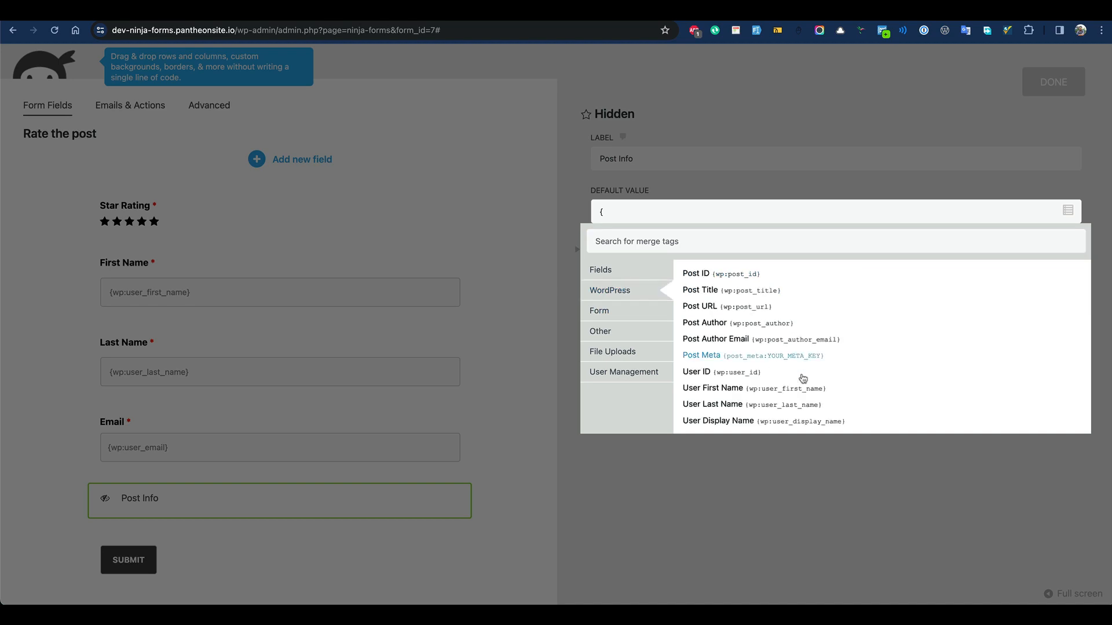
{"action": "left_click", "coordinate": [724, 280]}
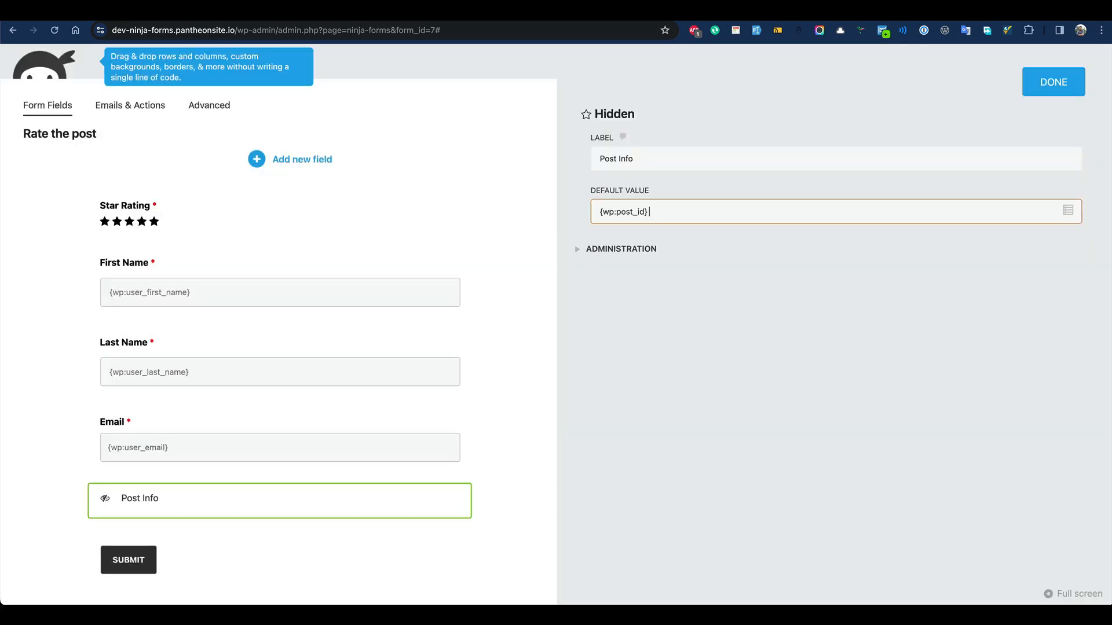
{"action": "type", "text": "- {"}
{"action": "left_click", "coordinate": [614, 291]}
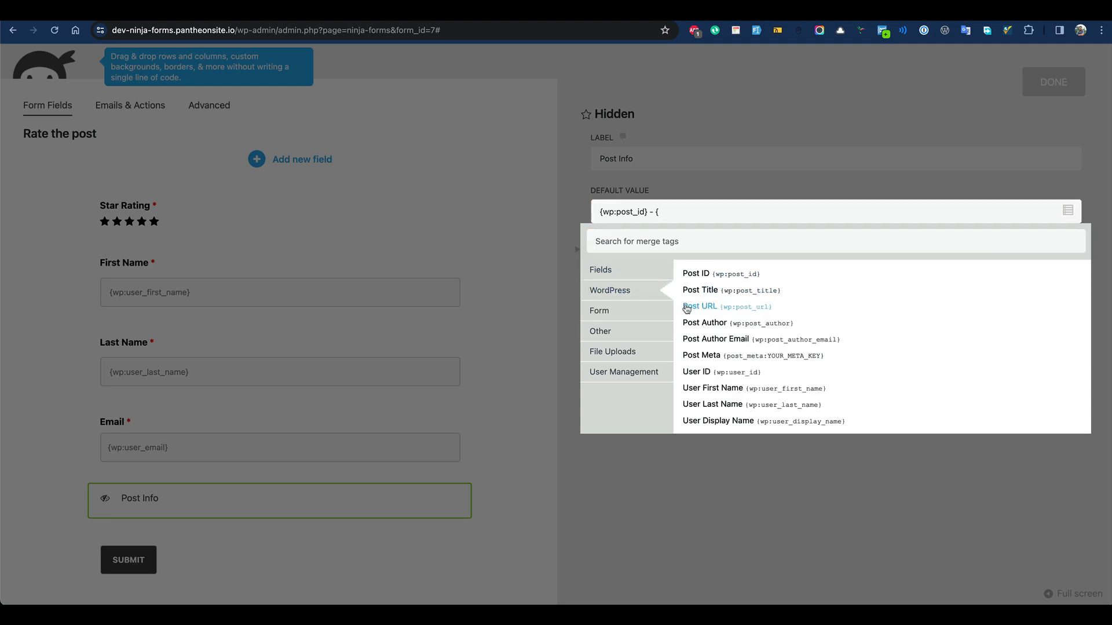
{"action": "left_click", "coordinate": [714, 292]}
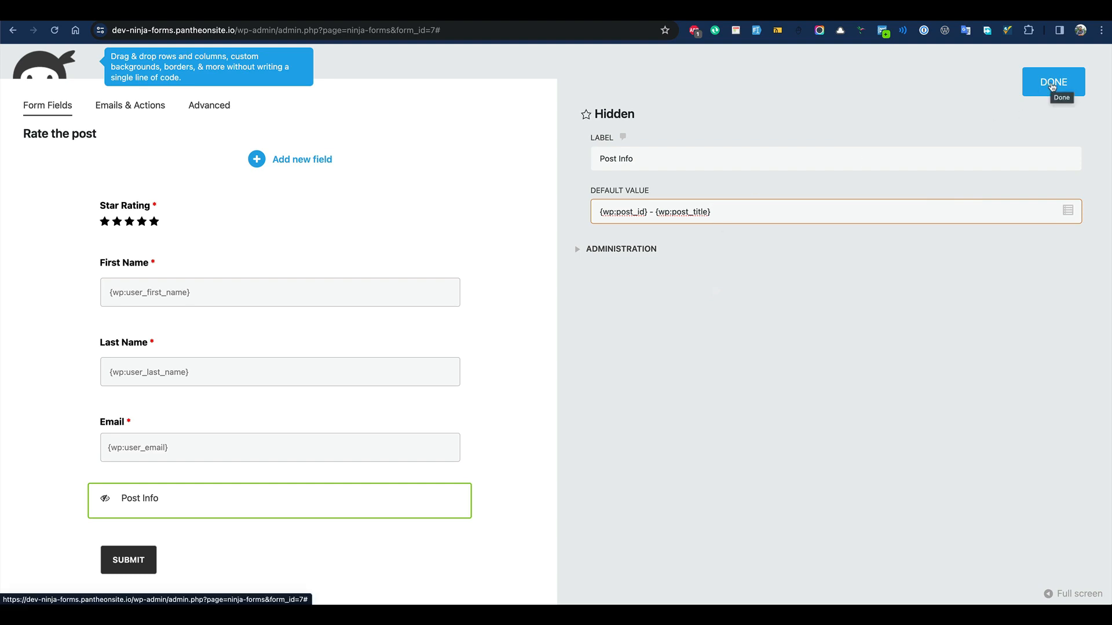
Examine the administration settings of the Post Info and First Name fields, including their field key and admin label options.
{"action": "left_click", "coordinate": [676, 252]}
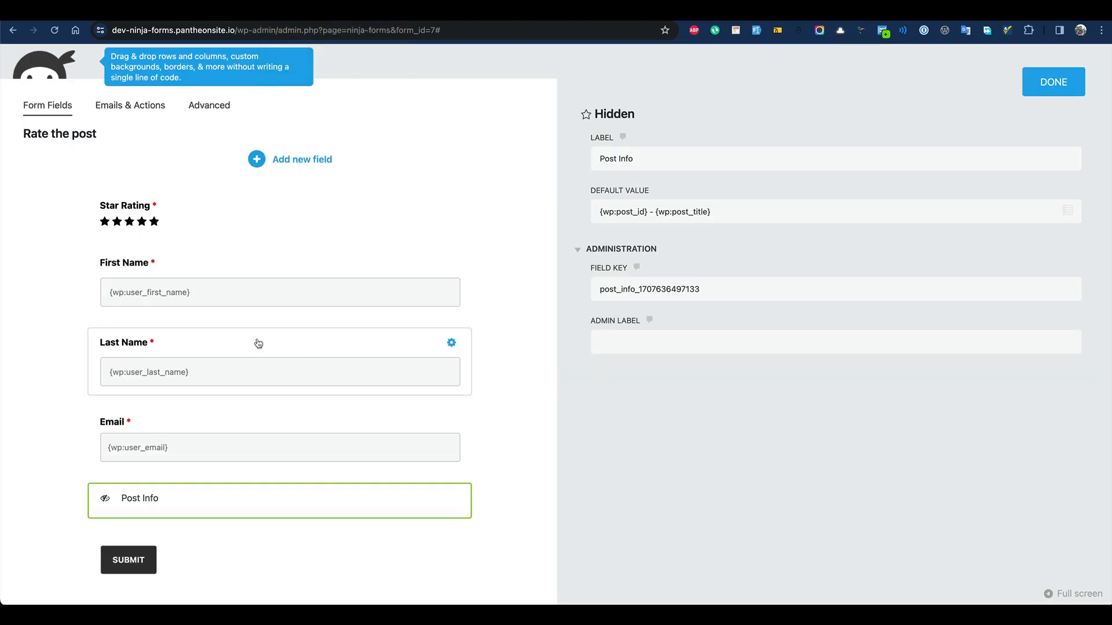
{"action": "left_click", "coordinate": [257, 292]}
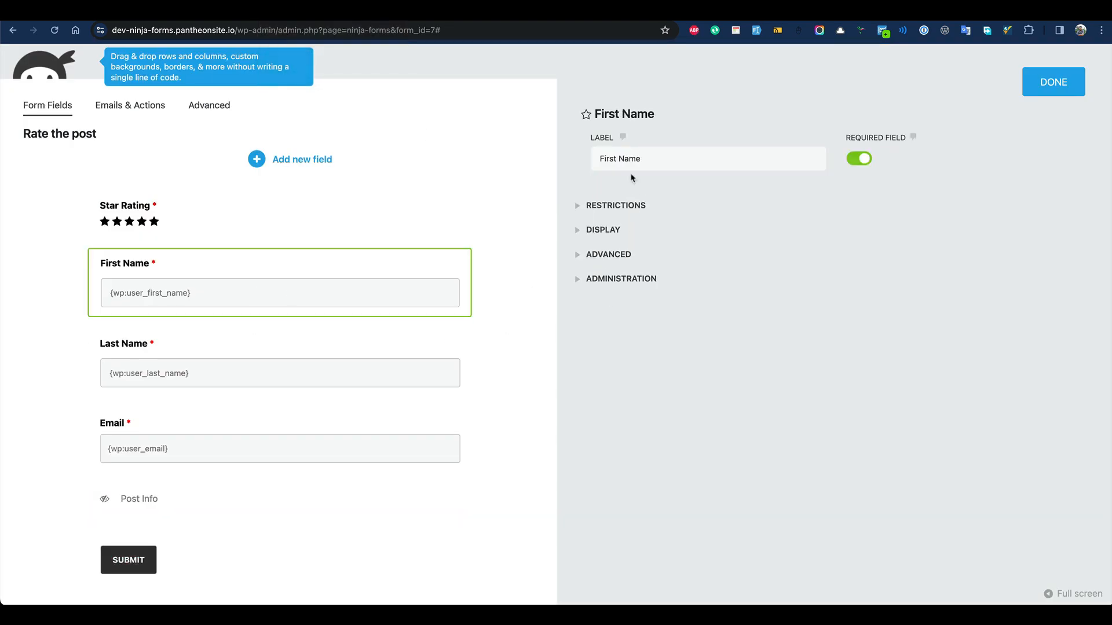
{"action": "left_click", "coordinate": [609, 279]}
{"action": "left_click", "coordinate": [618, 376]}
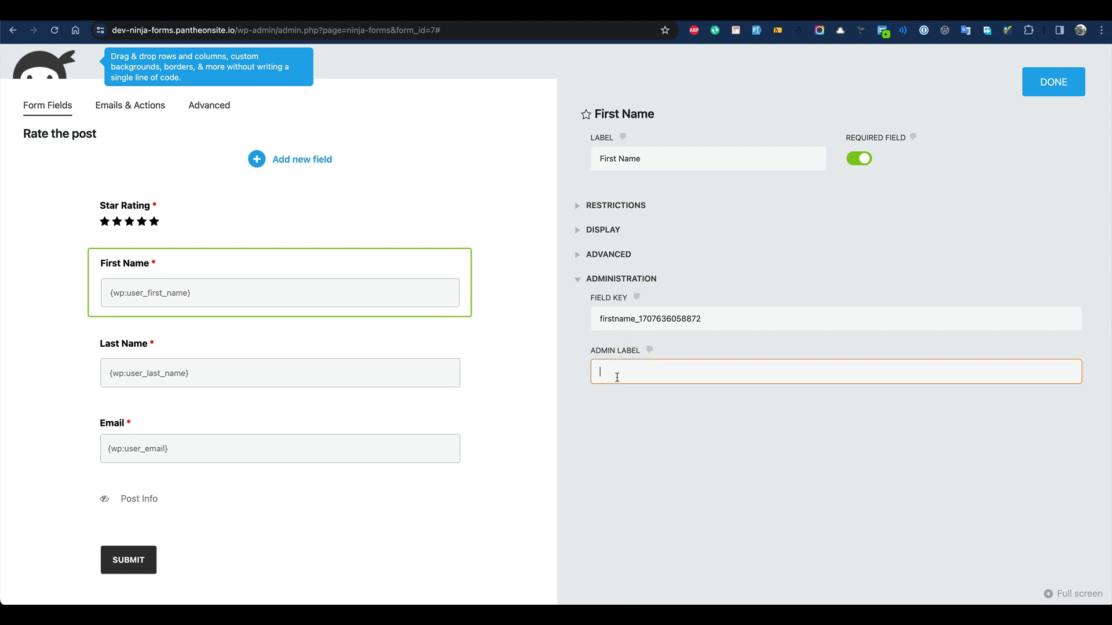
Set the Email field's admin label to "Email Address" and finish editing the field.
{"action": "left_click", "coordinate": [273, 425]}
{"action": "left_click", "coordinate": [637, 279]}
{"action": "left_click", "coordinate": [632, 374]}
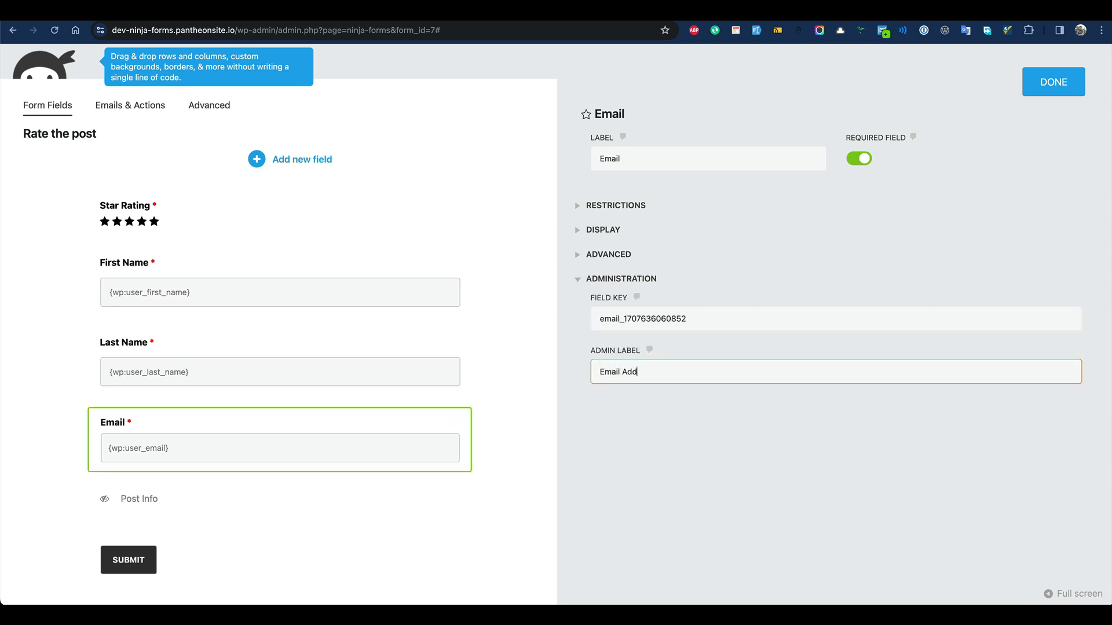
{"action": "left_click", "coordinate": [1043, 72]}
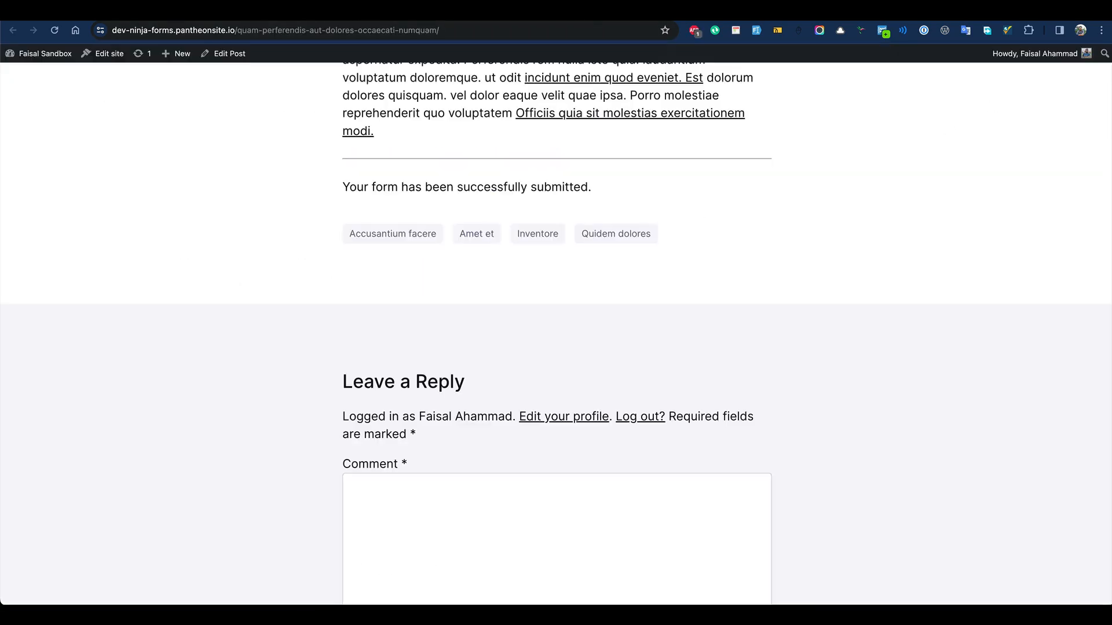
Submit a five-star rating on the post and refresh the Ninja Forms submissions list to check the Post Info value.
{"action": "left_click", "coordinate": [538, 84]}
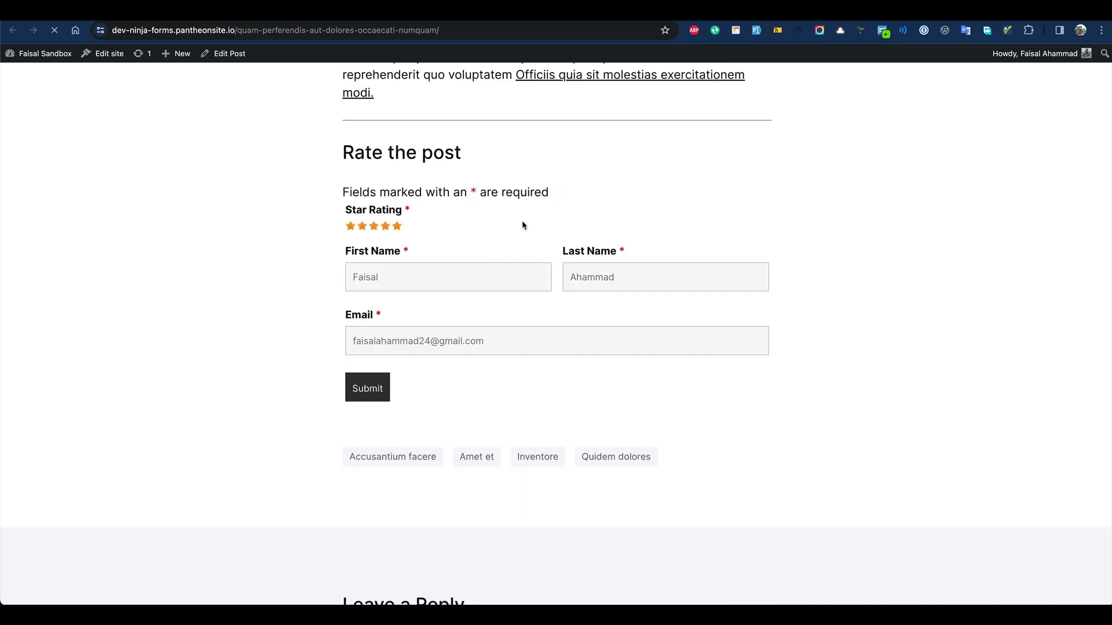
{"action": "left_click", "coordinate": [379, 421]}
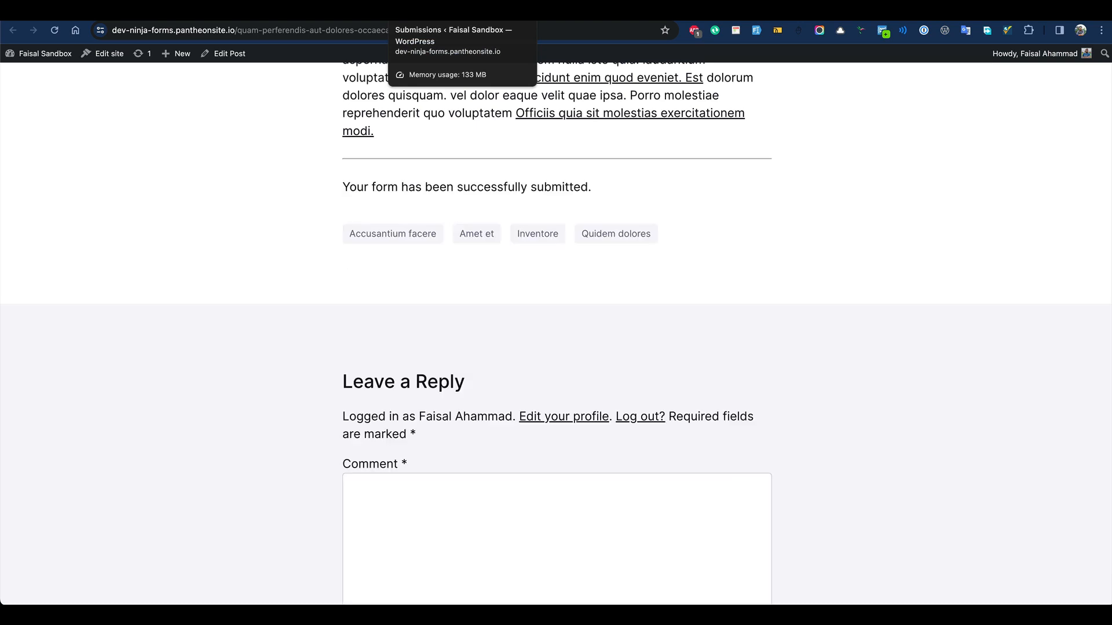
{"action": "left_click", "coordinate": [428, 13]}
{"action": "left_click", "coordinate": [54, 30]}
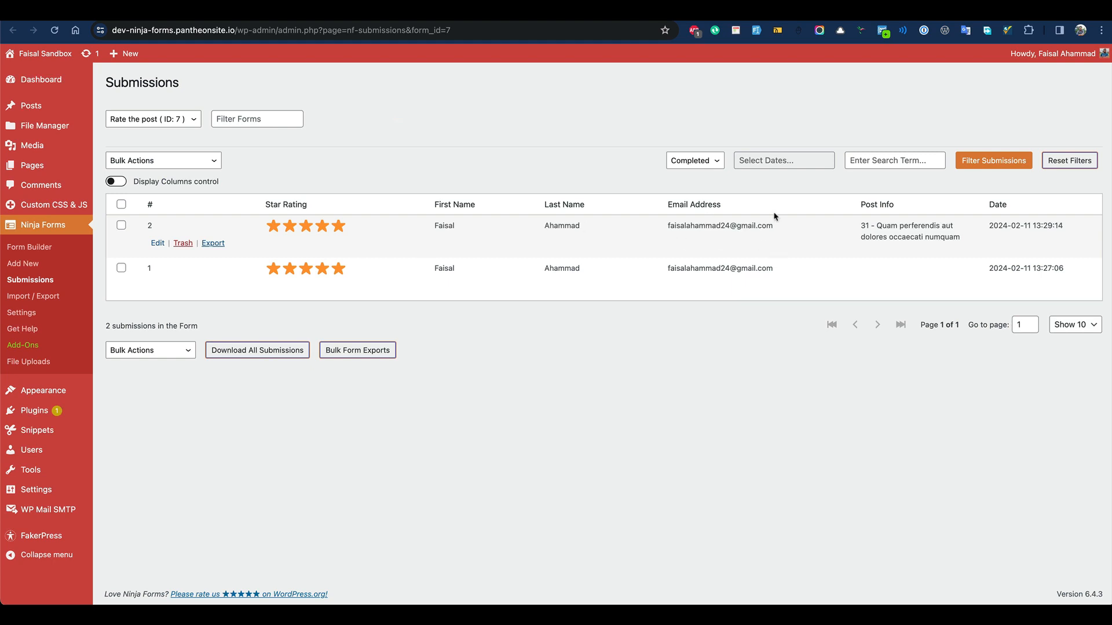
{"action": "double_click", "coordinate": [865, 227]}
{"action": "key", "text": "super+m"}
Return to the rated post and highlight the success message shown in place of the form.
{"action": "left_click", "coordinate": [244, 11]}
{"action": "scroll", "coordinate": [473, 290], "scroll_direction": "up", "scroll_amount": 1}
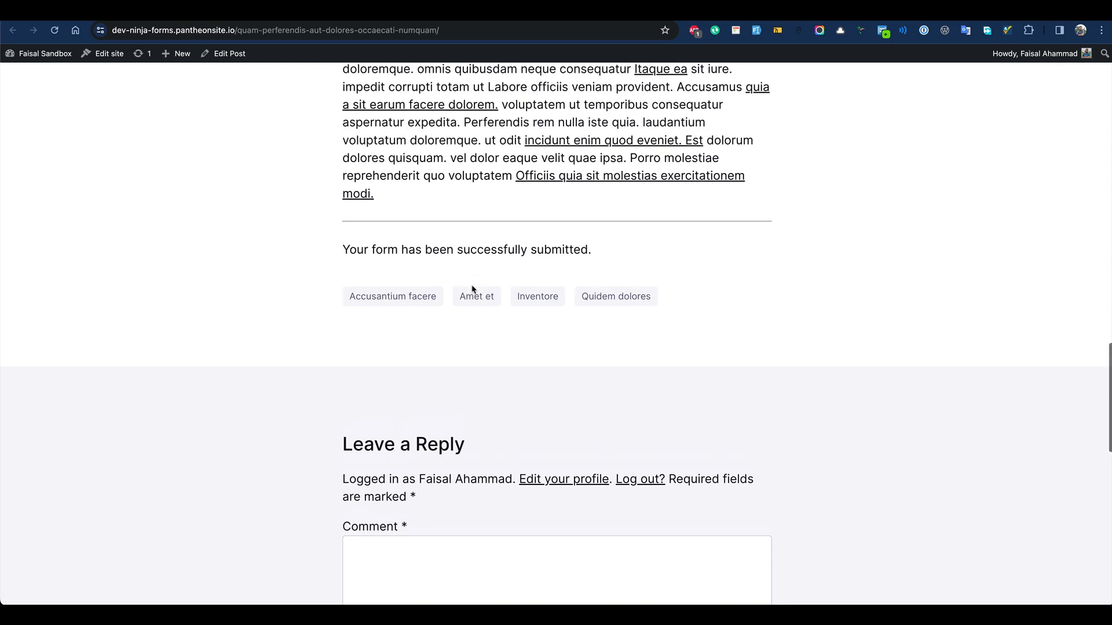
{"action": "triple_click", "coordinate": [454, 249]}
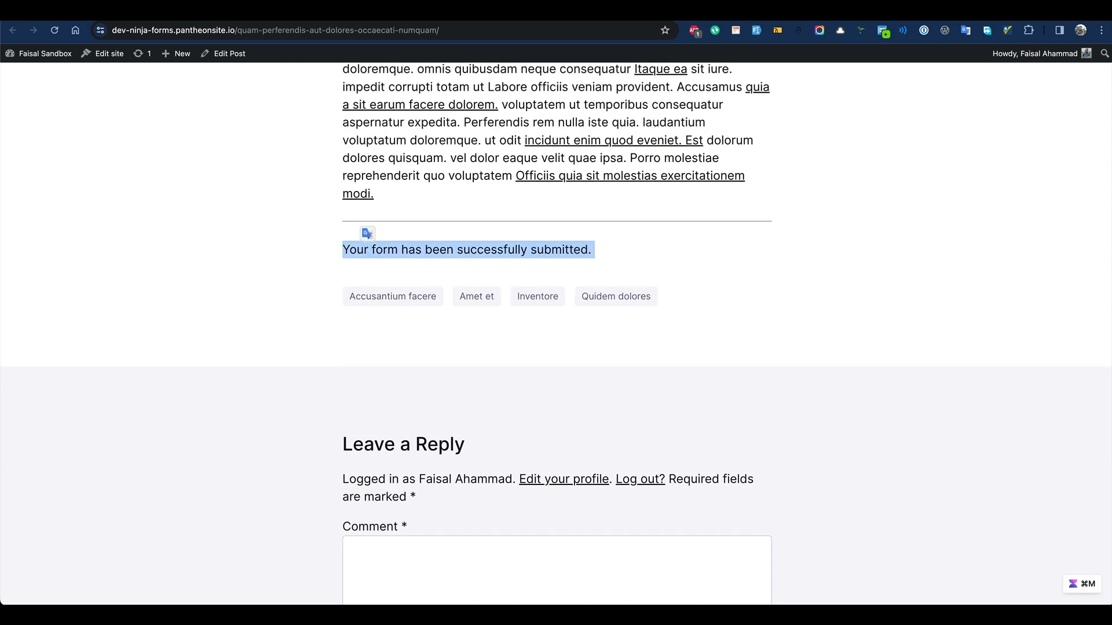
Look through the form's Display Settings, Restrictions and Calculations in the form builder for the success message setting.
{"action": "left_click", "coordinate": [324, 10]}
{"action": "left_click", "coordinate": [289, 10]}
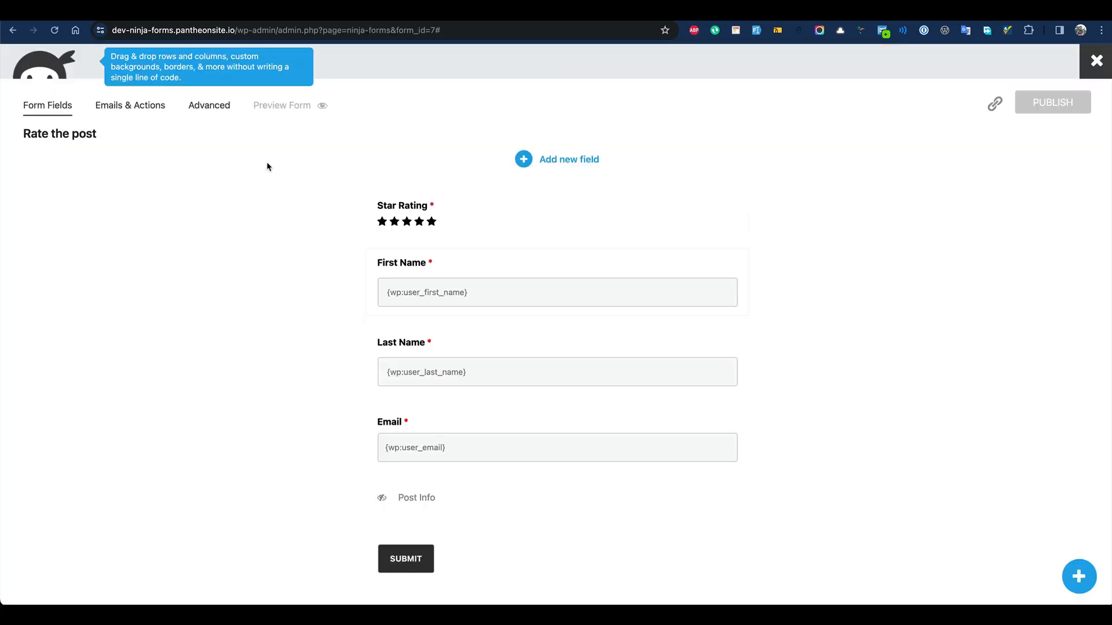
{"action": "left_click", "coordinate": [204, 107]}
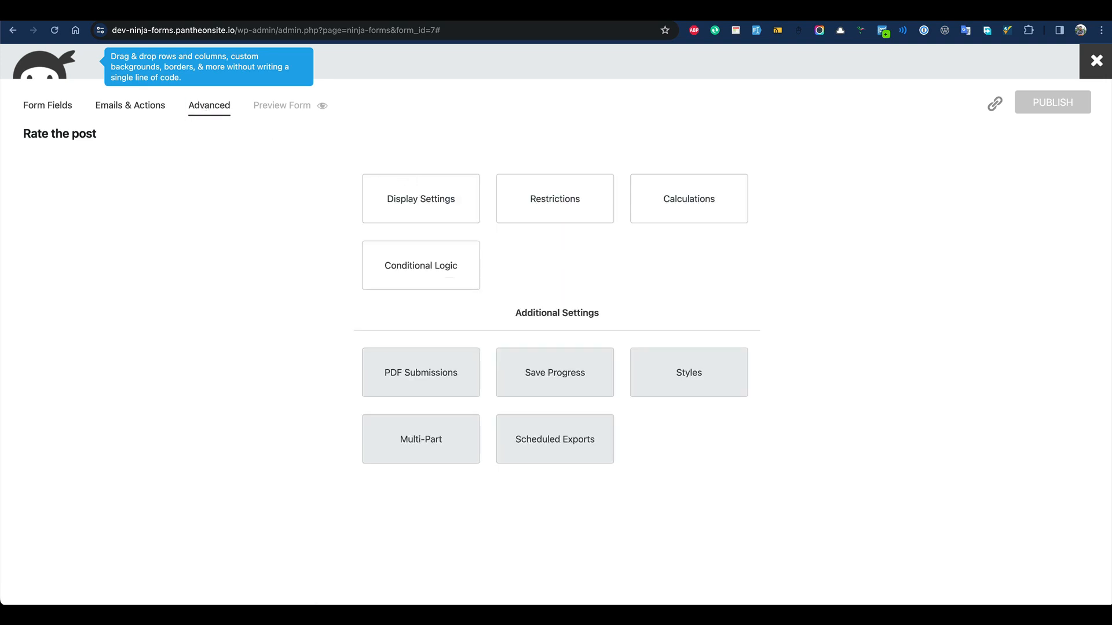
{"action": "left_click", "coordinate": [460, 204]}
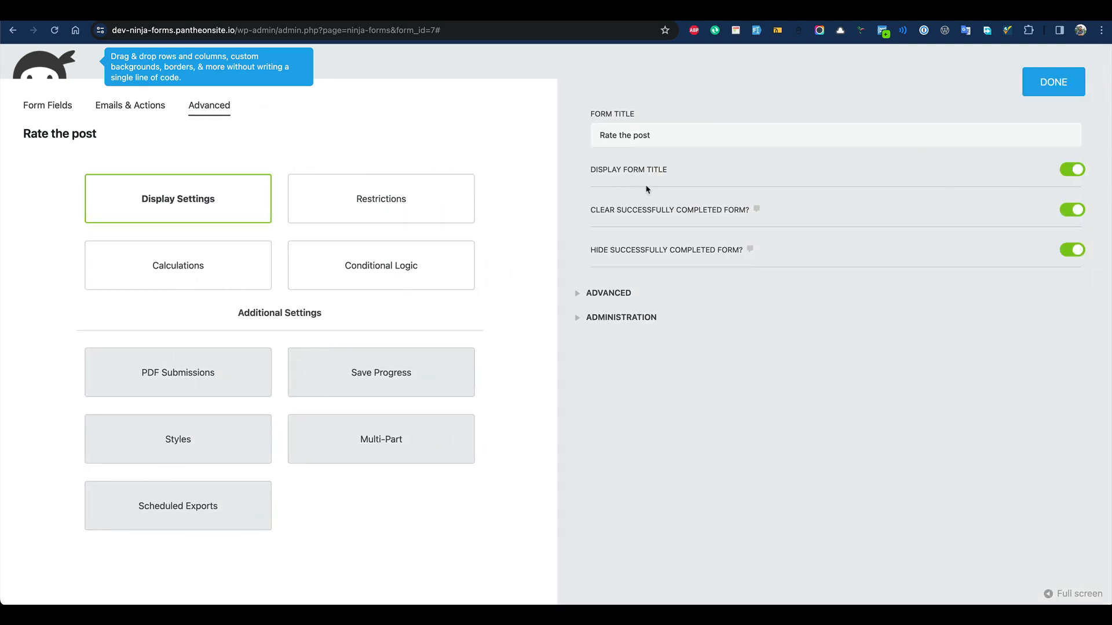
{"action": "left_click", "coordinate": [624, 296]}
{"action": "scroll", "coordinate": [669, 349], "scroll_direction": "down", "scroll_amount": 3}
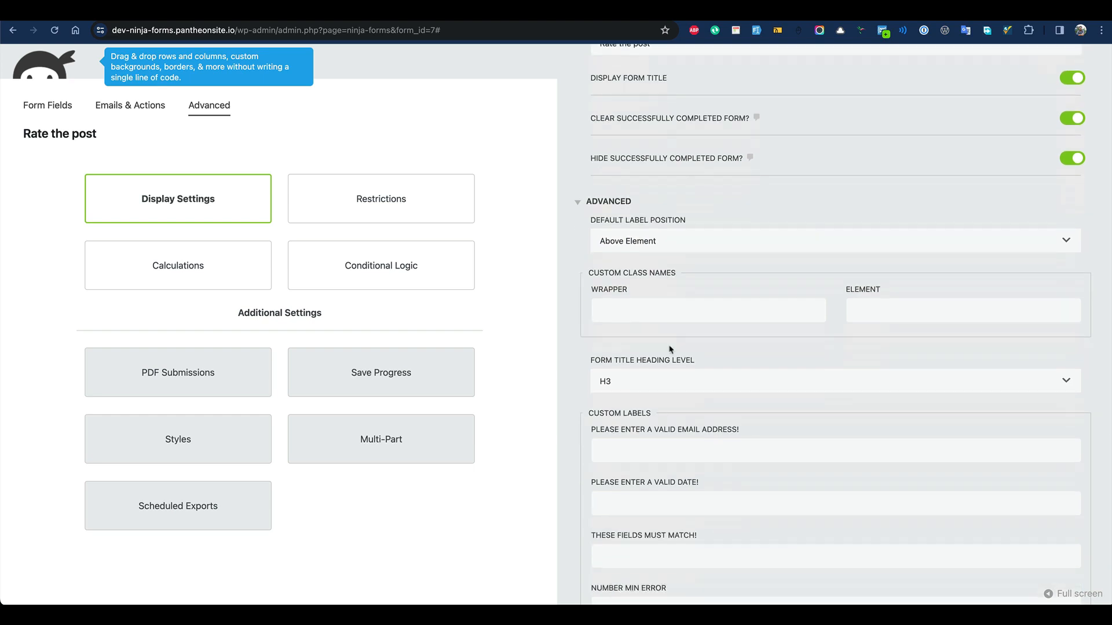
{"action": "scroll", "coordinate": [670, 350], "scroll_direction": "down", "scroll_amount": 2}
{"action": "scroll", "coordinate": [670, 350], "scroll_direction": "up", "scroll_amount": 7}
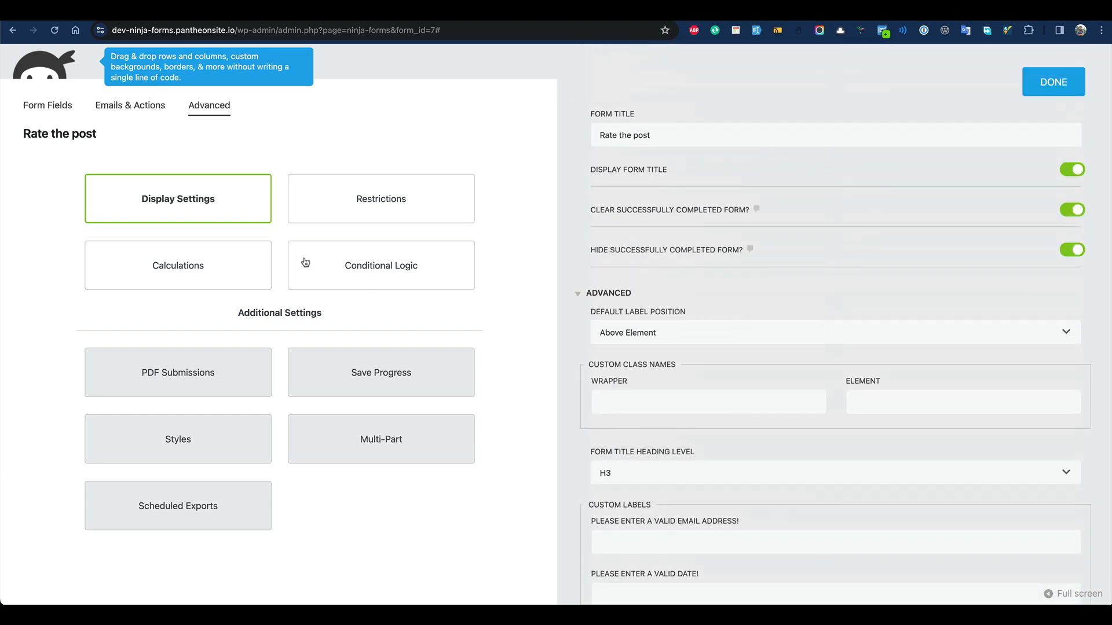
{"action": "left_click", "coordinate": [371, 205]}
{"action": "left_click", "coordinate": [206, 255]}
Disable the Admin Email action of the "Rate the post" form.
{"action": "left_click", "coordinate": [132, 110]}
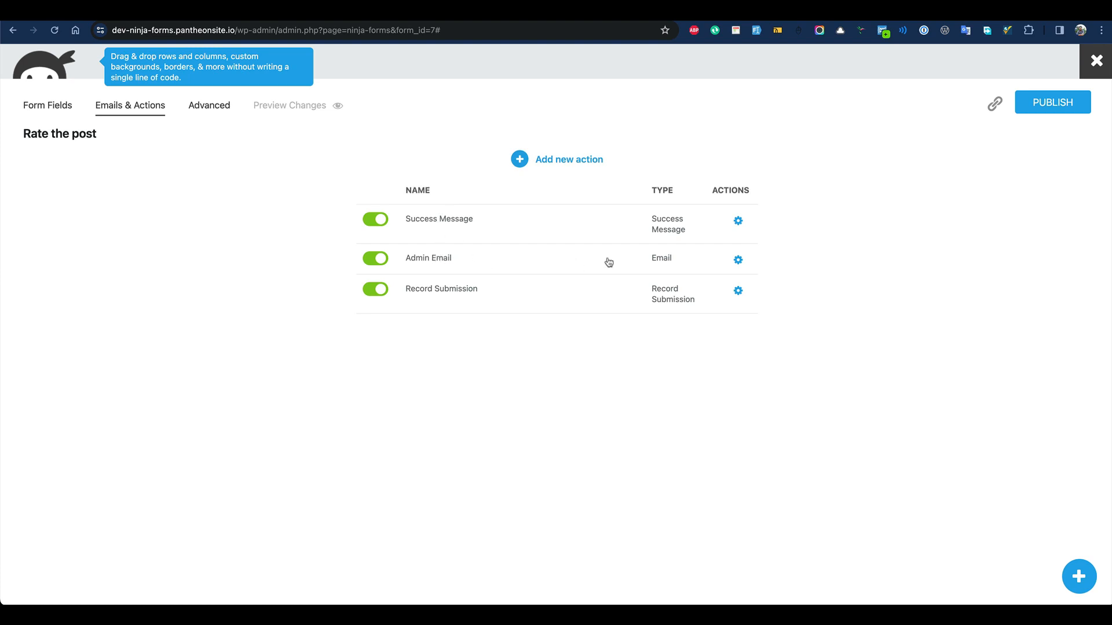
{"action": "left_click", "coordinate": [375, 259]}
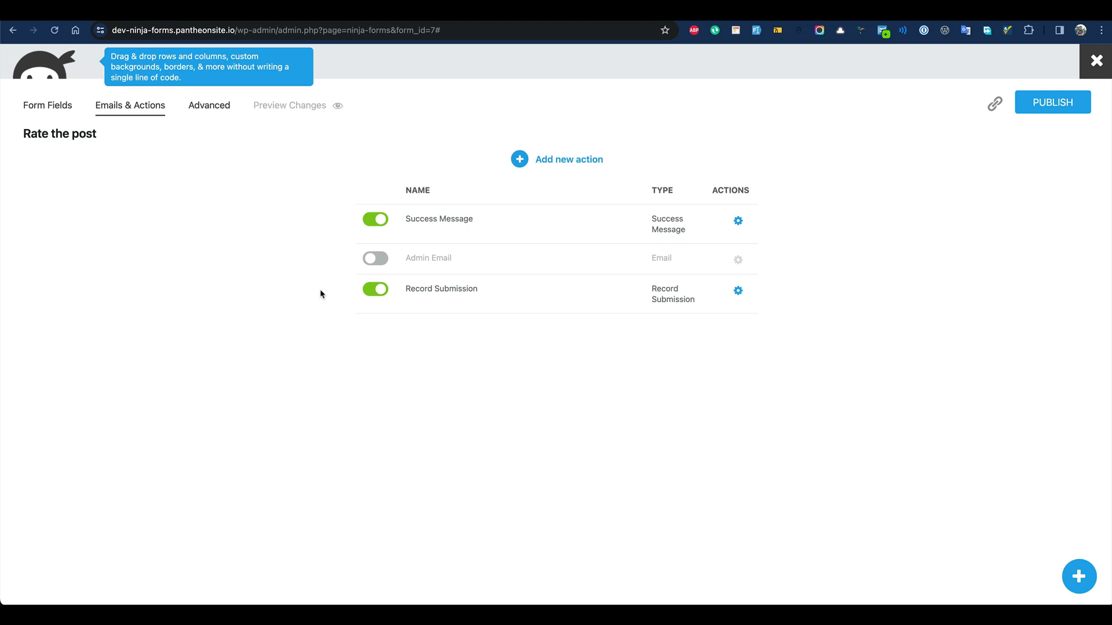
Change the Success Message action's text to "Thanks for rating the post." and publish the form.
{"action": "left_click", "coordinate": [737, 227]}
{"action": "triple_click", "coordinate": [732, 236]}
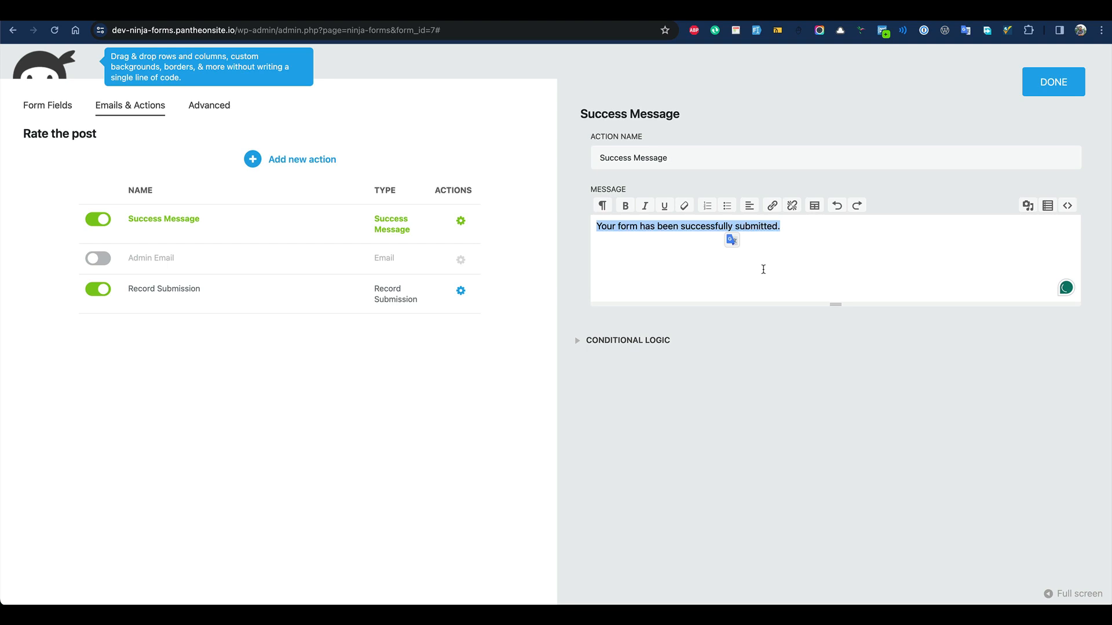
{"action": "type", "text": "Thanks for ra"}
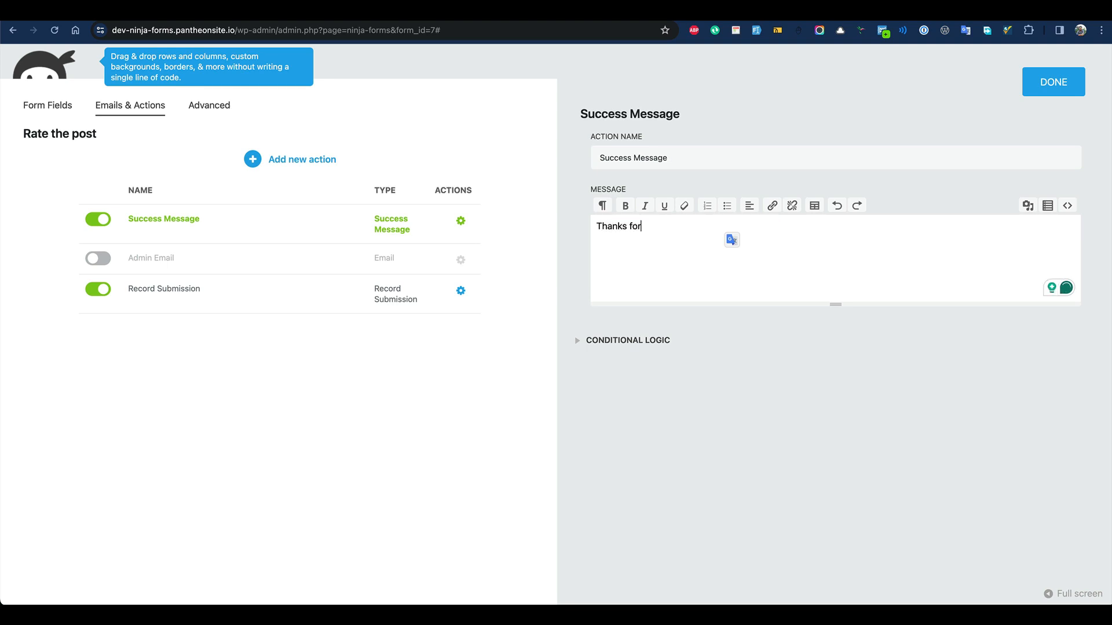
{"action": "type", "text": "ted the post."}
{"action": "left_click", "coordinate": [654, 227]}
{"action": "left_click", "coordinate": [656, 262]}
{"action": "left_click", "coordinate": [1051, 90]}
{"action": "left_click", "coordinate": [1060, 103]}
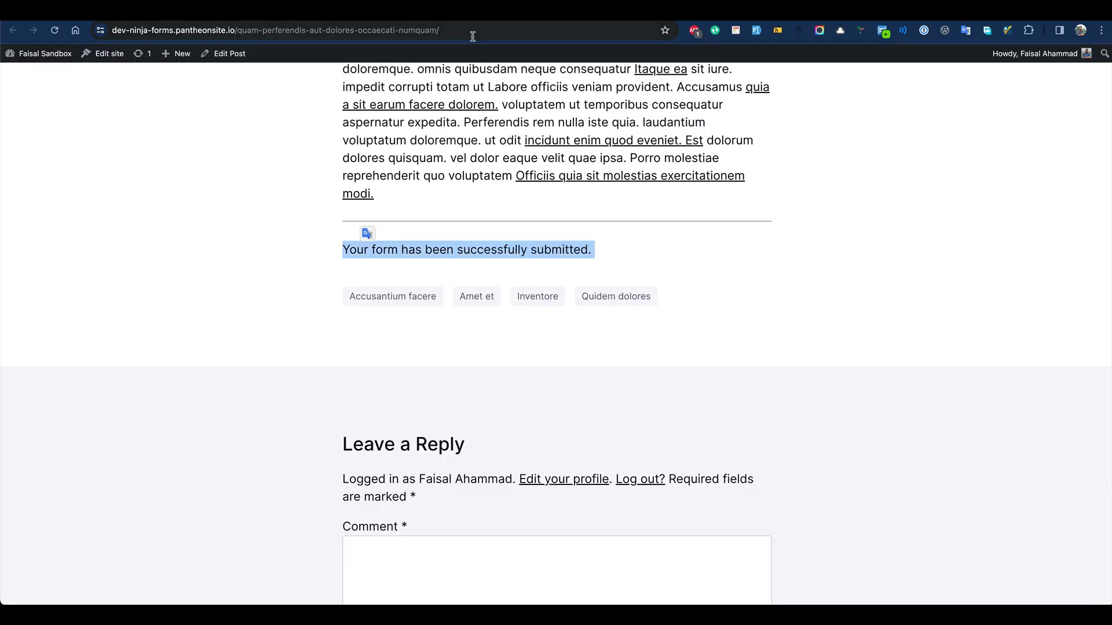
Reload the post, submit another five-star rating to test the success message, and return to the form's submissions page.
{"action": "left_click", "coordinate": [473, 35]}
{"action": "key", "text": "Return"}
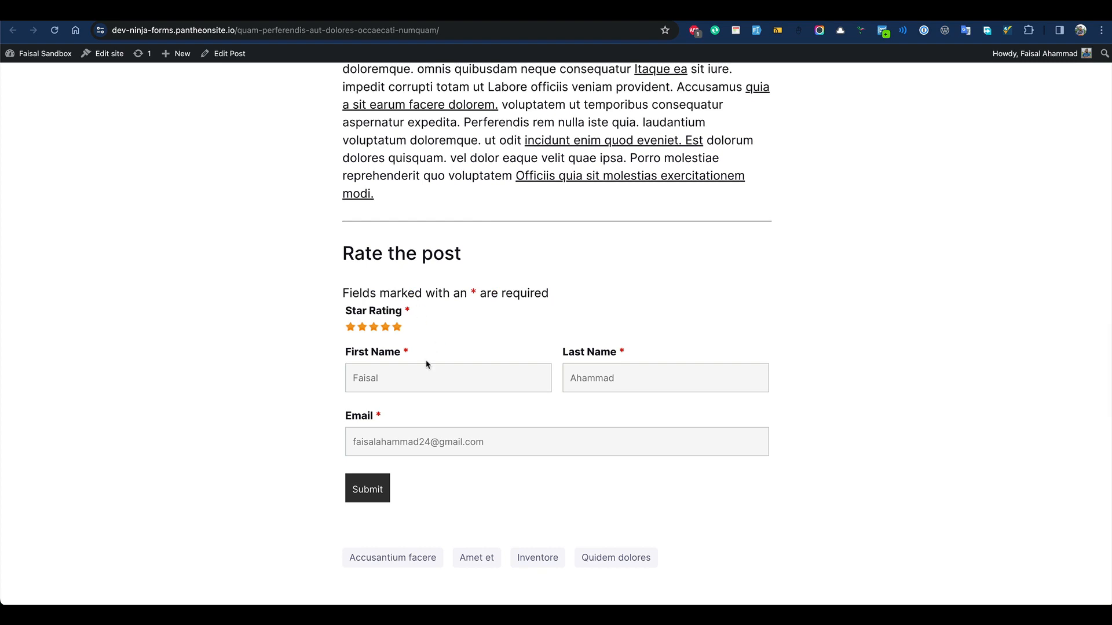
{"action": "scroll", "coordinate": [427, 365], "scroll_direction": "down", "scroll_amount": 2}
{"action": "left_click", "coordinate": [368, 417]}
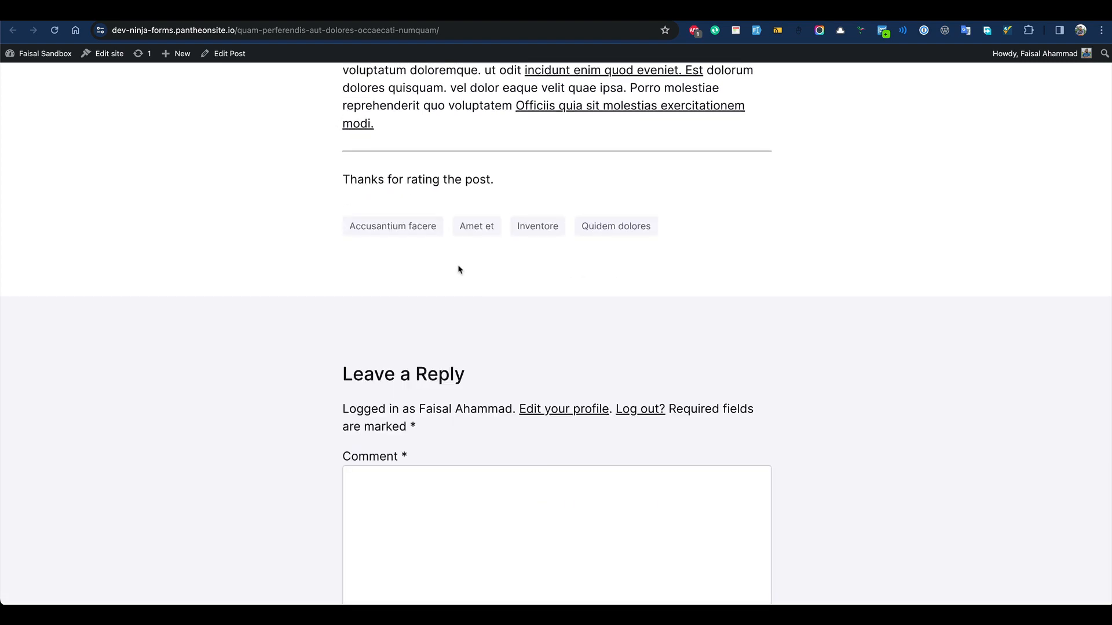
{"action": "triple_click", "coordinate": [379, 180]}
{"action": "left_click", "coordinate": [441, 11]}
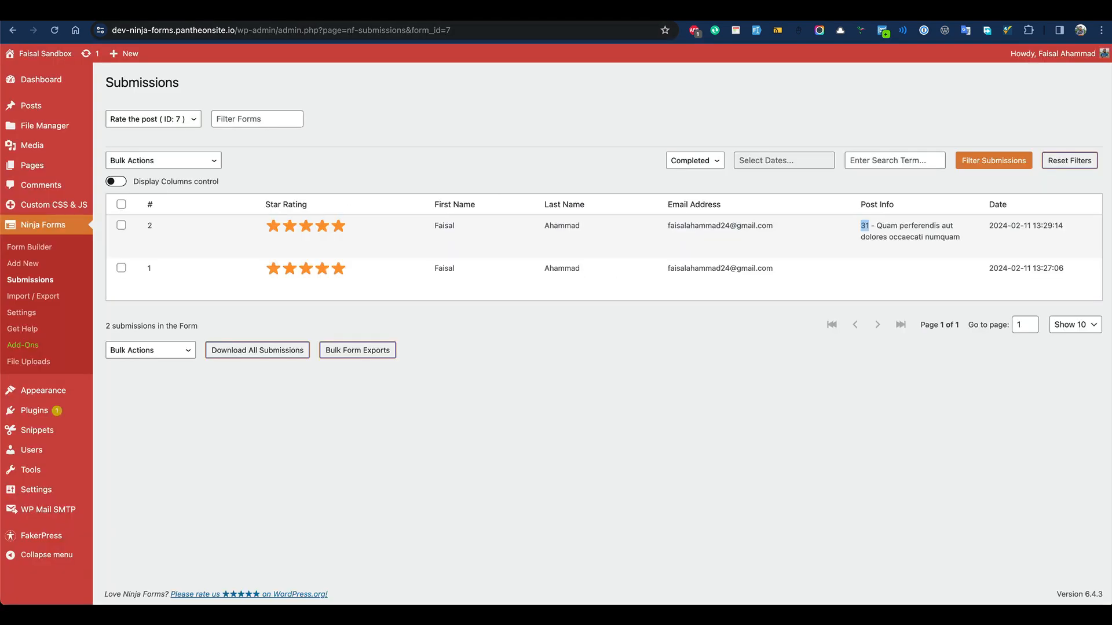